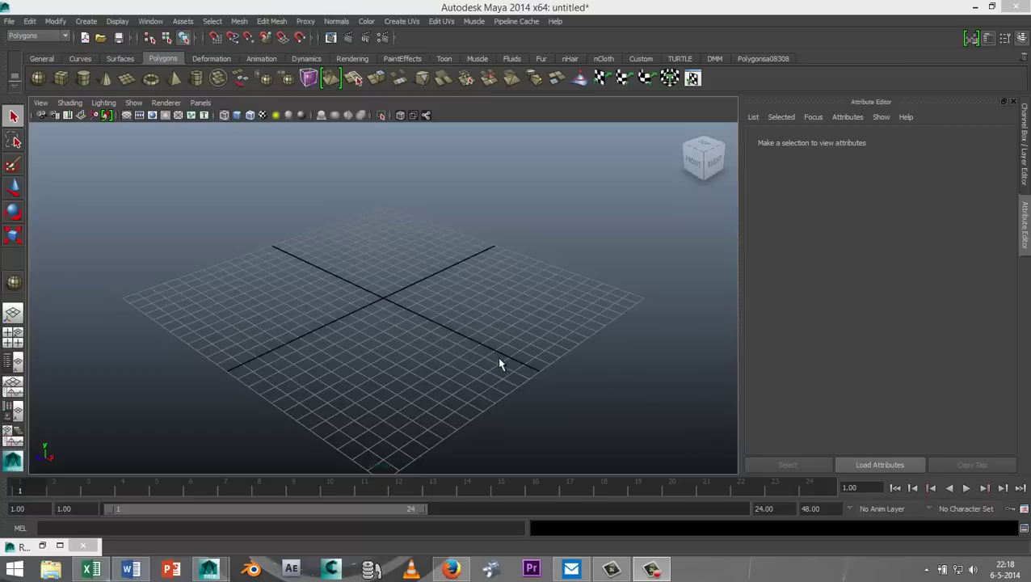
Draw a polygon plane, pPlane1, across the grid as the ground surface.
{"action": "mouse_move", "coordinate": [510, 366]}
{"action": "left_mouse_down", "text": "alt"}
{"action": "mouse_move", "coordinate": [532, 354]}
{"action": "mouse_move", "coordinate": [522, 367]}
{"action": "left_mouse_up", "text": "alt"}
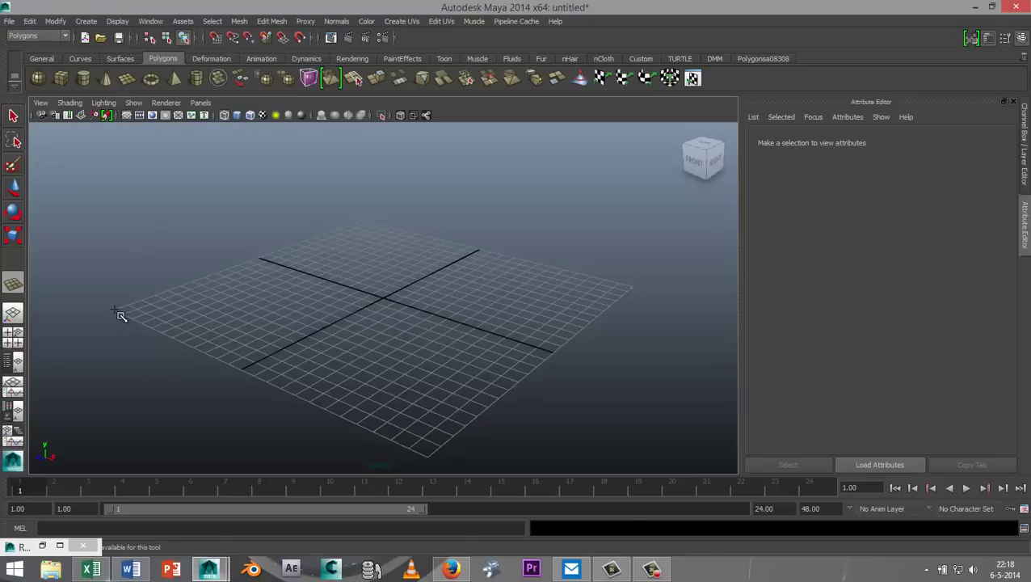
{"action": "left_click_drag", "start_coordinate": [119, 314], "coordinate": [635, 289]}
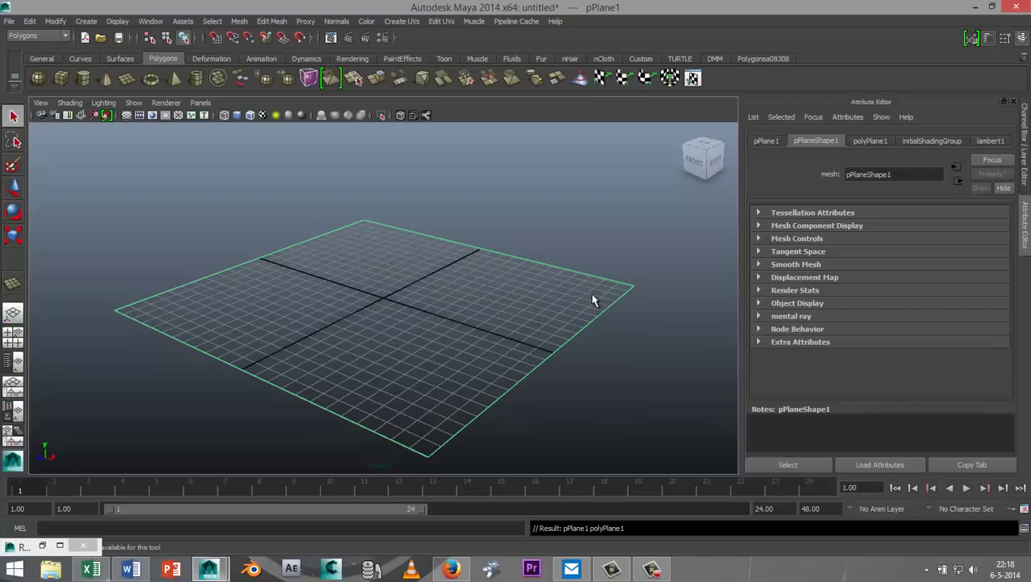
{"action": "left_click", "coordinate": [39, 79]}
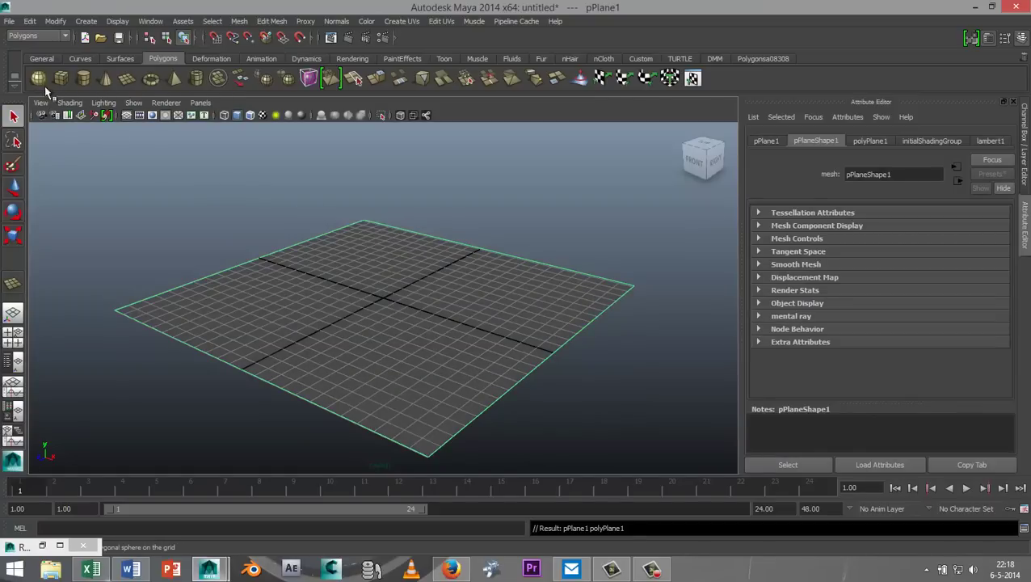
Create pSphere1 at the plane's centre and raise it in front view to rest on the plane.
{"action": "left_click_drag", "start_coordinate": [391, 302], "coordinate": [437, 306]}
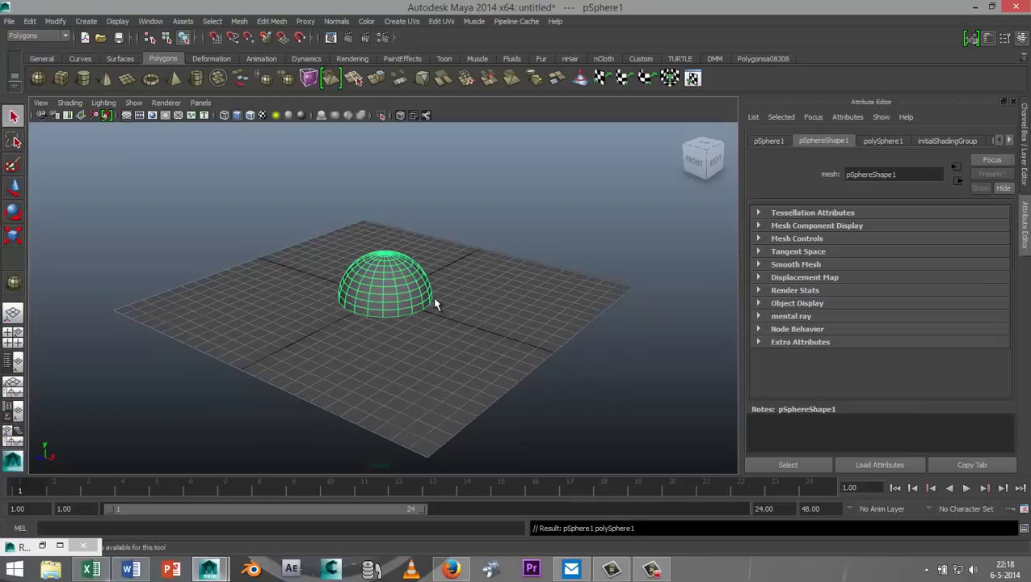
{"action": "key", "text": "w"}
{"action": "left_click_drag", "start_coordinate": [386, 223], "coordinate": [385, 179]}
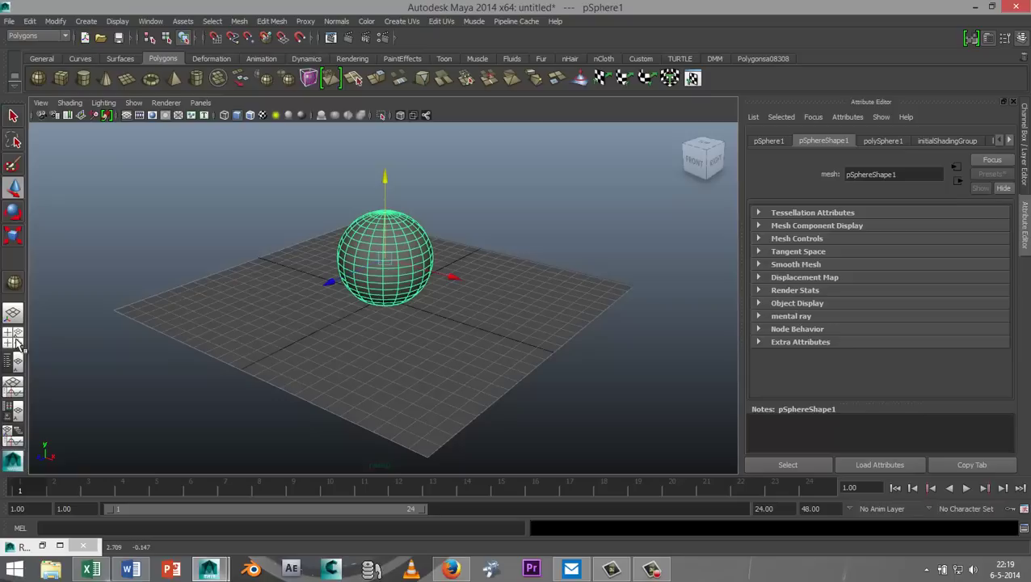
{"action": "left_click", "coordinate": [17, 341]}
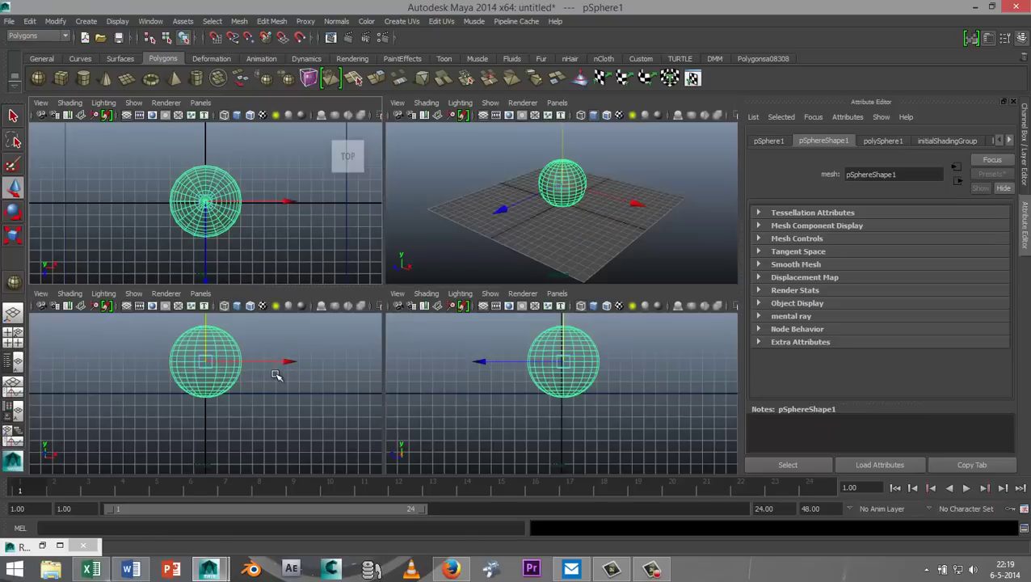
{"action": "key", "text": "space"}
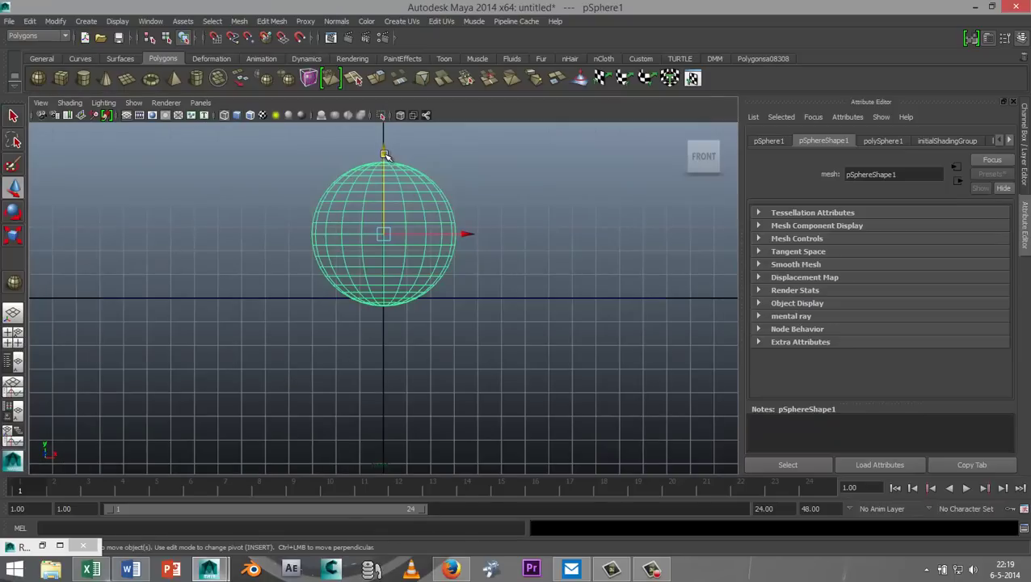
{"action": "left_click_drag", "start_coordinate": [387, 156], "coordinate": [387, 146]}
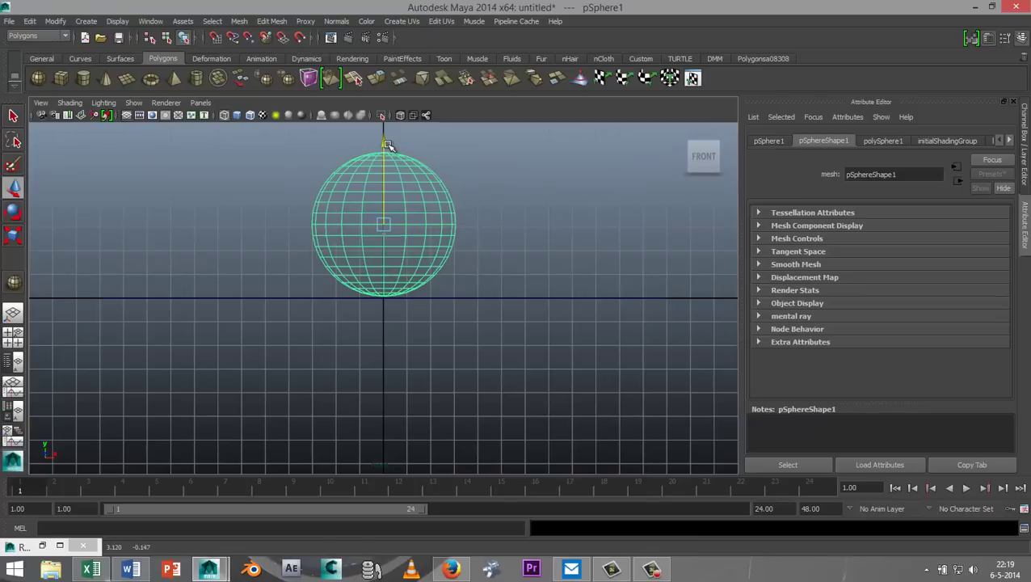
{"action": "left_click_drag", "start_coordinate": [388, 144], "coordinate": [389, 147]}
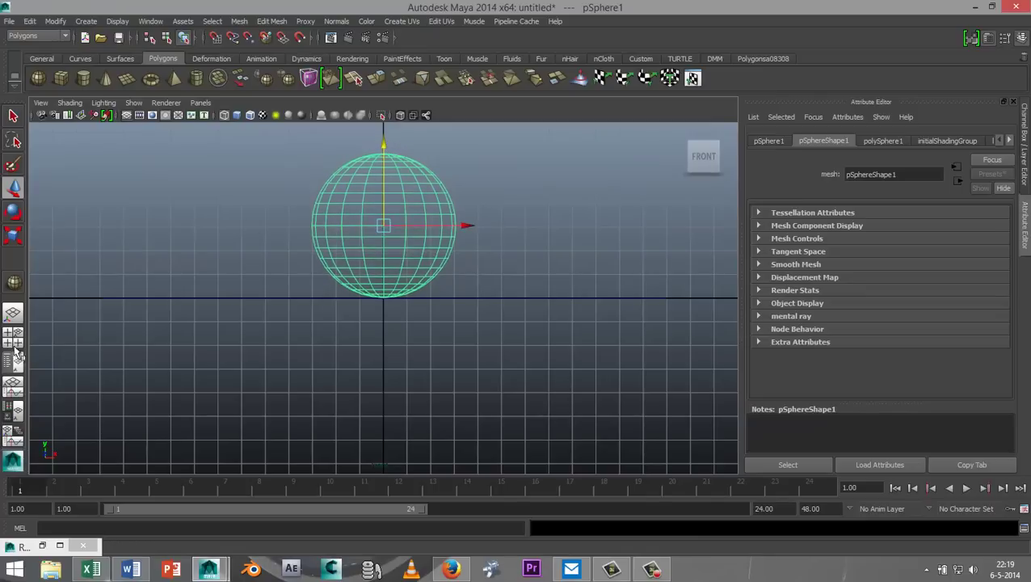
Nudge the sphere's position in the side view, then return to the perspective view.
{"action": "left_click", "coordinate": [12, 332]}
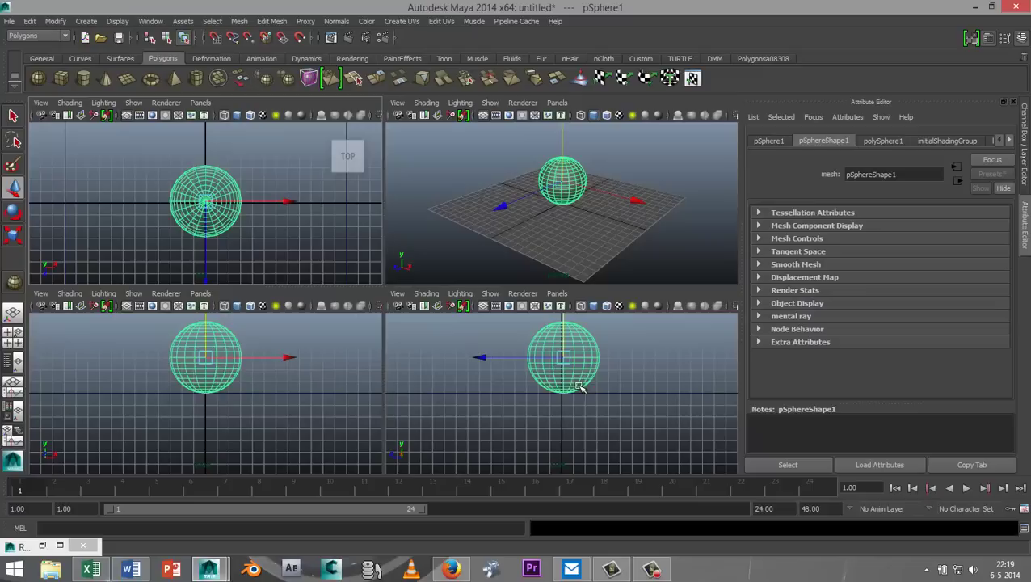
{"action": "key", "text": "space"}
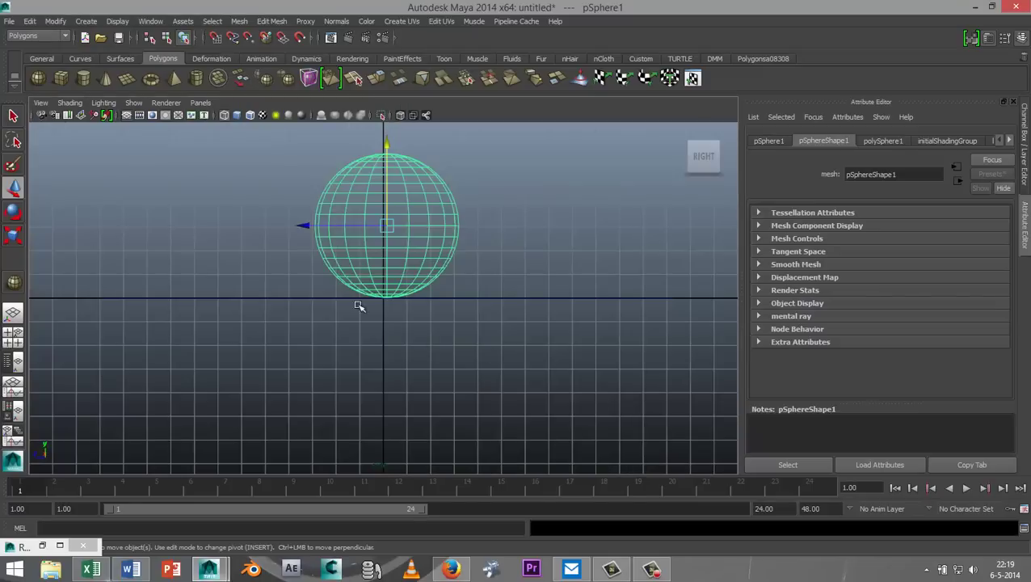
{"action": "left_click_drag", "start_coordinate": [315, 225], "coordinate": [305, 228]}
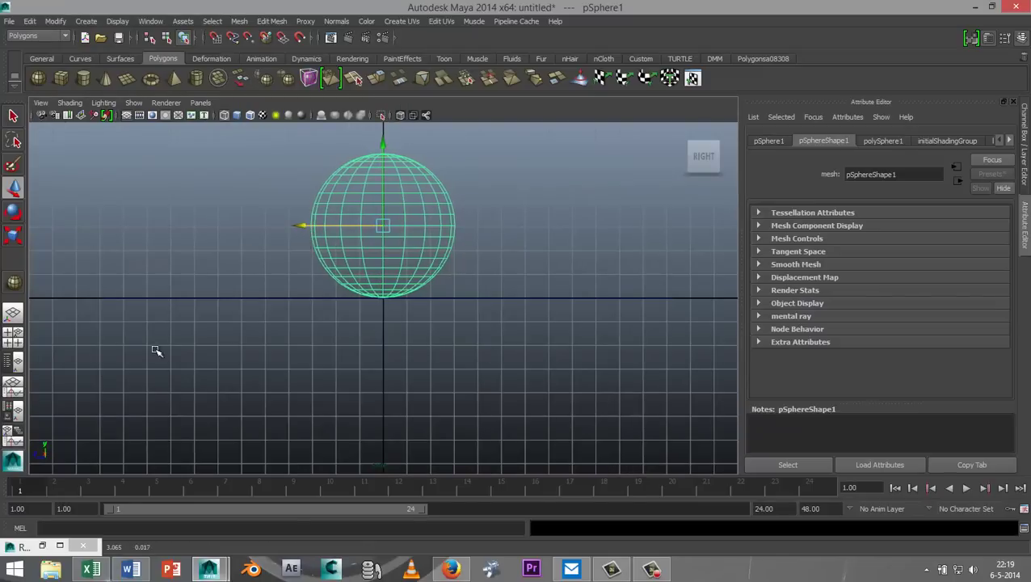
{"action": "left_click", "coordinate": [19, 343]}
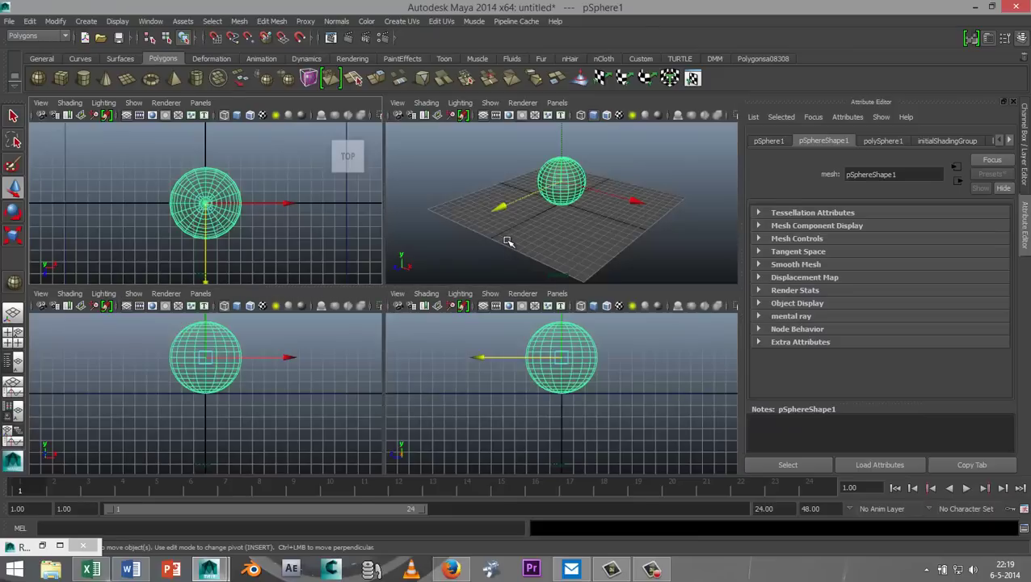
{"action": "key", "text": "space"}
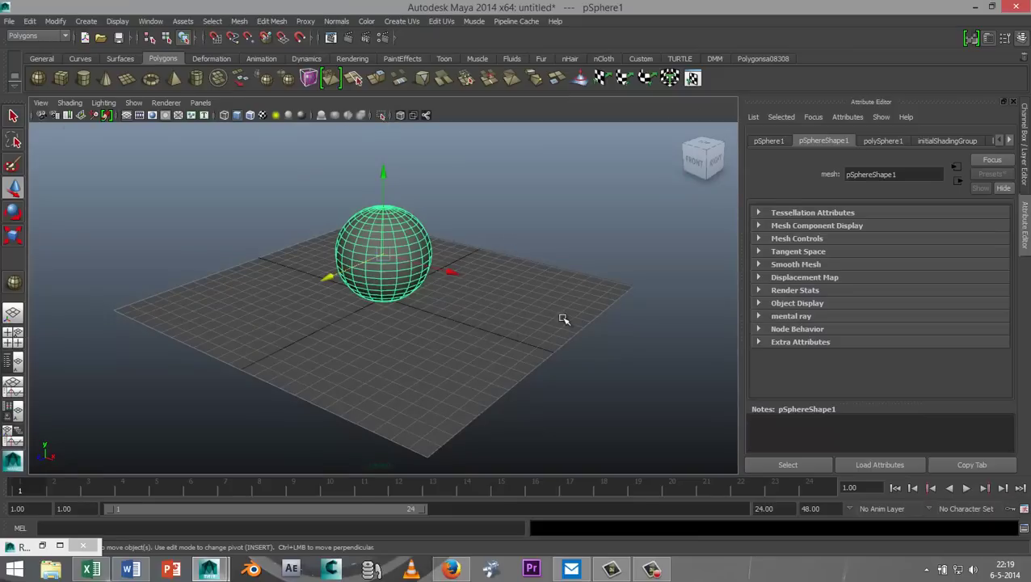
{"action": "left_click_drag", "start_coordinate": [564, 317], "coordinate": [586, 322], "text": "alt"}
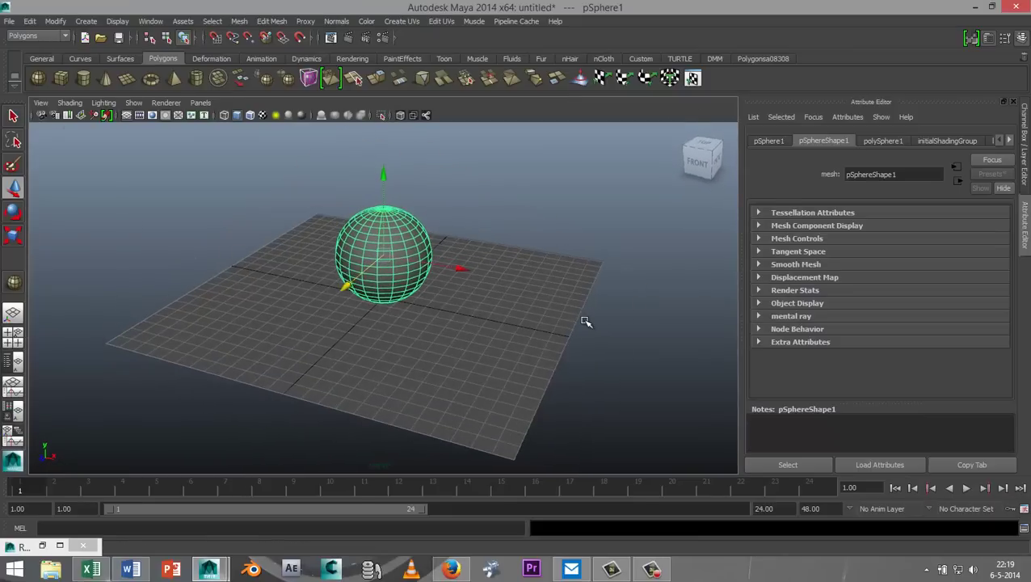
Create a second sphere, pSphere2, beside the first and raise it above the grid.
{"action": "left_click", "coordinate": [39, 80]}
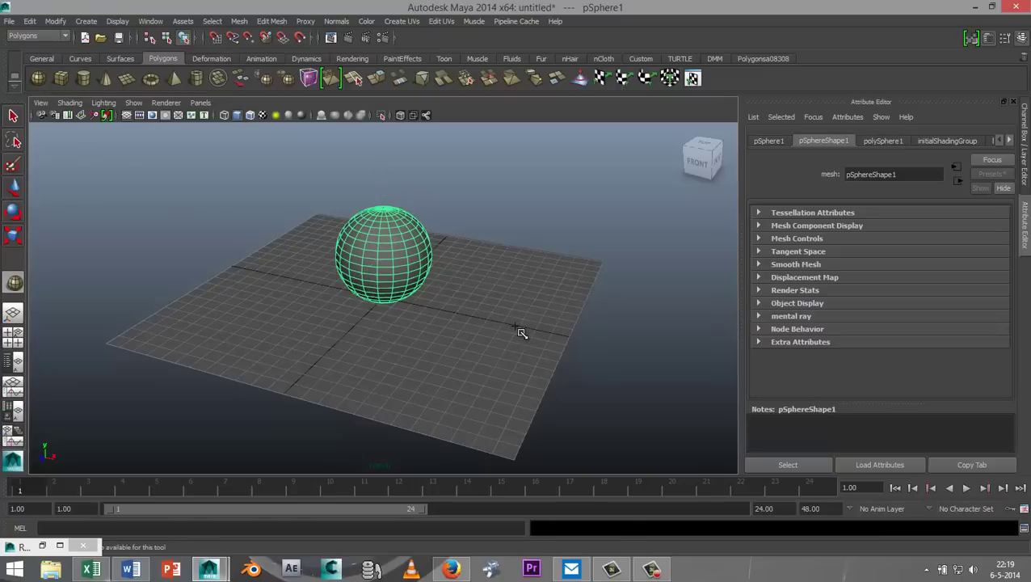
{"action": "left_click_drag", "start_coordinate": [518, 328], "coordinate": [538, 336]}
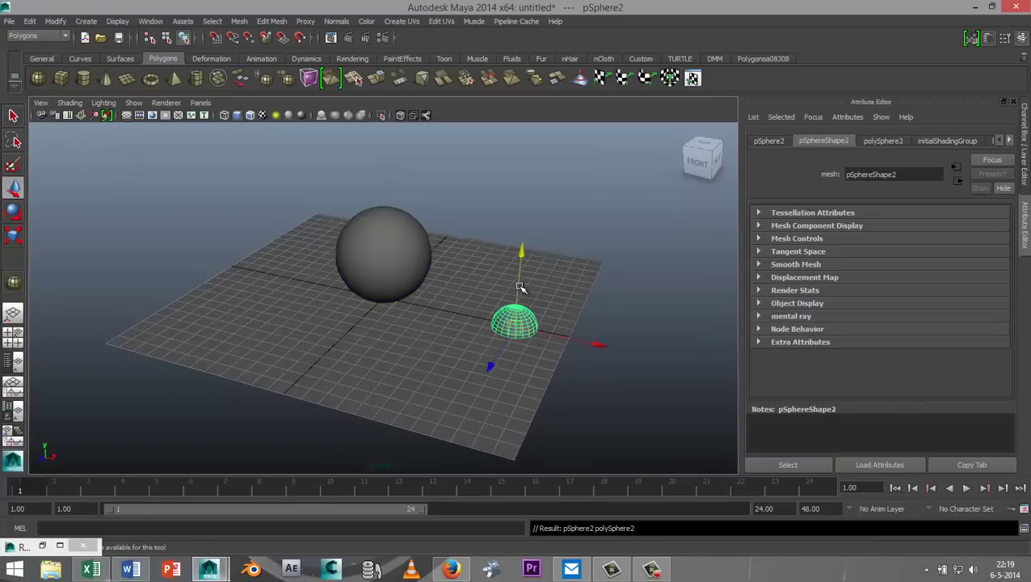
{"action": "left_click_drag", "start_coordinate": [521, 287], "coordinate": [515, 196]}
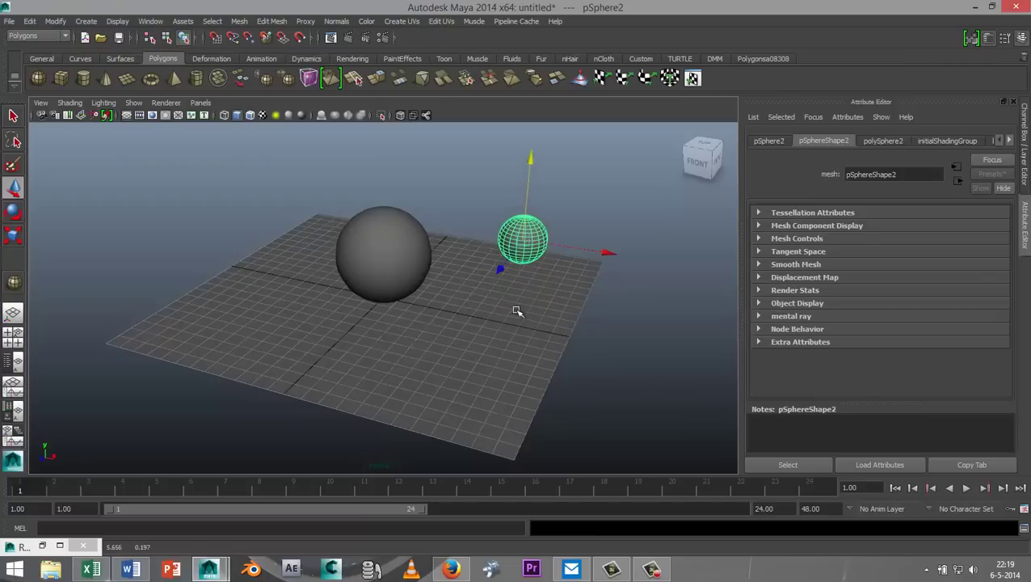
{"action": "left_click_drag", "start_coordinate": [497, 350], "coordinate": [529, 350], "text": "alt"}
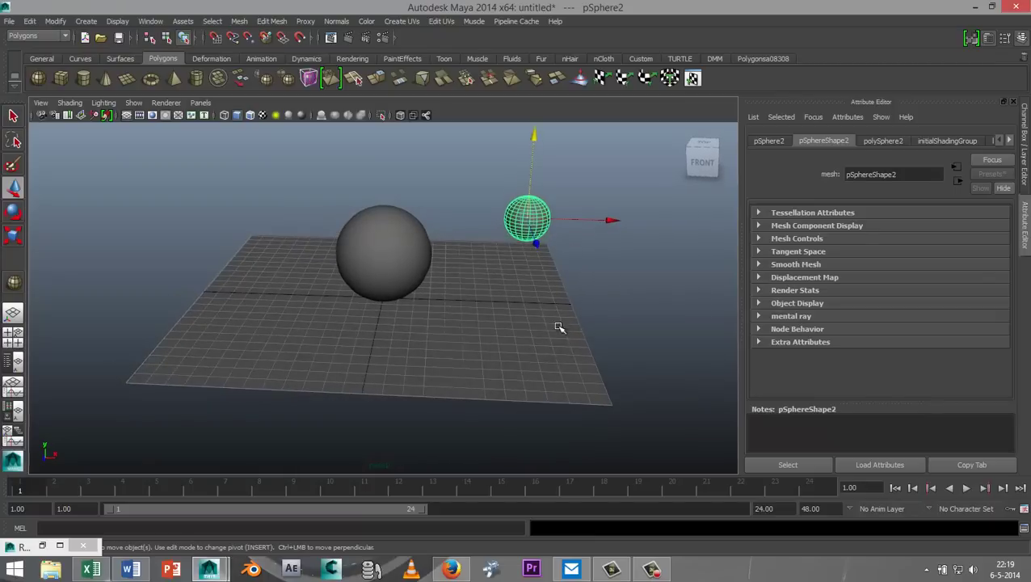
Scale pSphere2 inward along X into a thin vertical disc.
{"action": "key", "text": "r"}
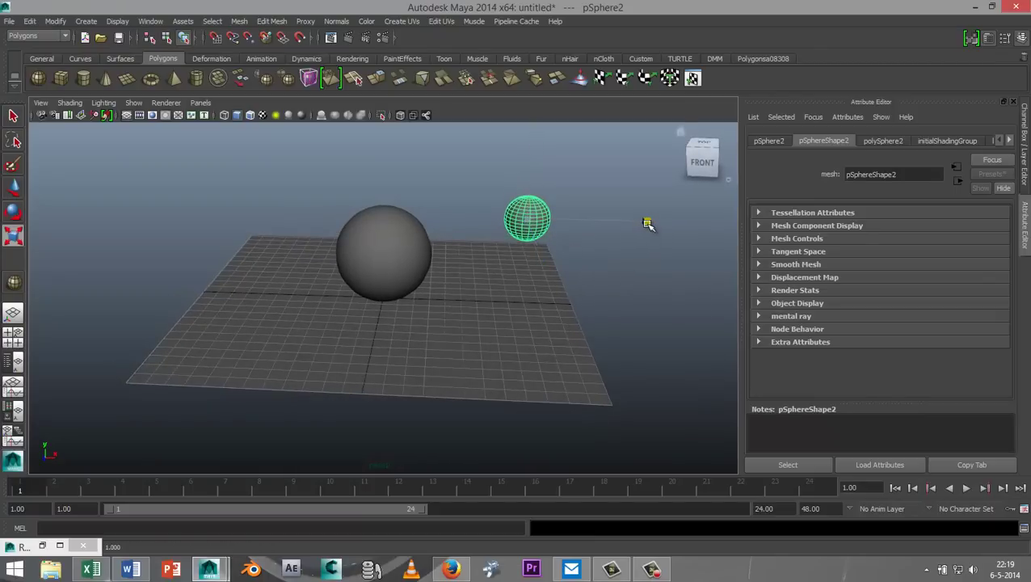
{"action": "left_click_drag", "start_coordinate": [644, 223], "coordinate": [539, 226]}
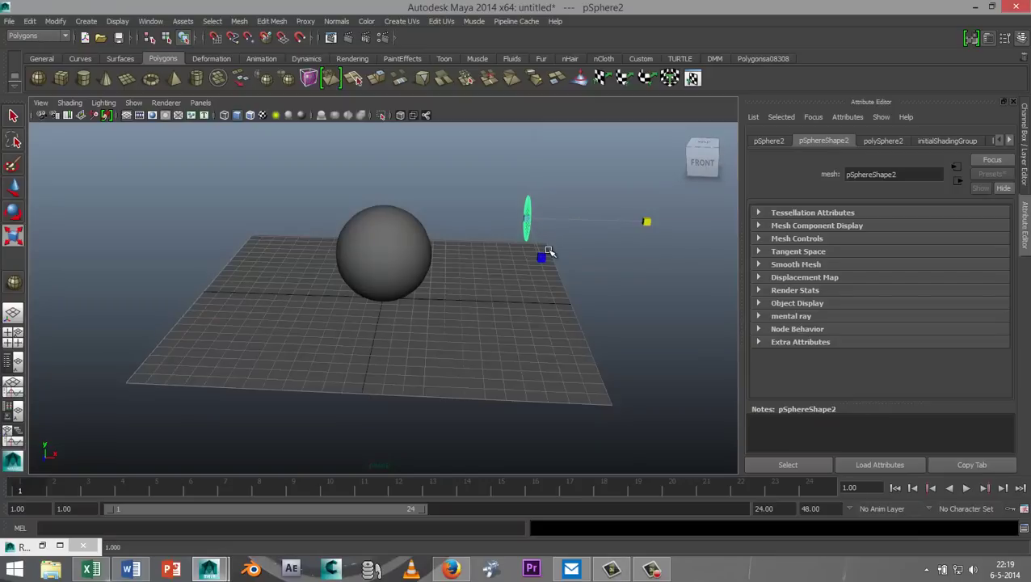
{"action": "key", "text": "f"}
{"action": "left_click_drag", "start_coordinate": [508, 366], "coordinate": [513, 350], "text": "alt"}
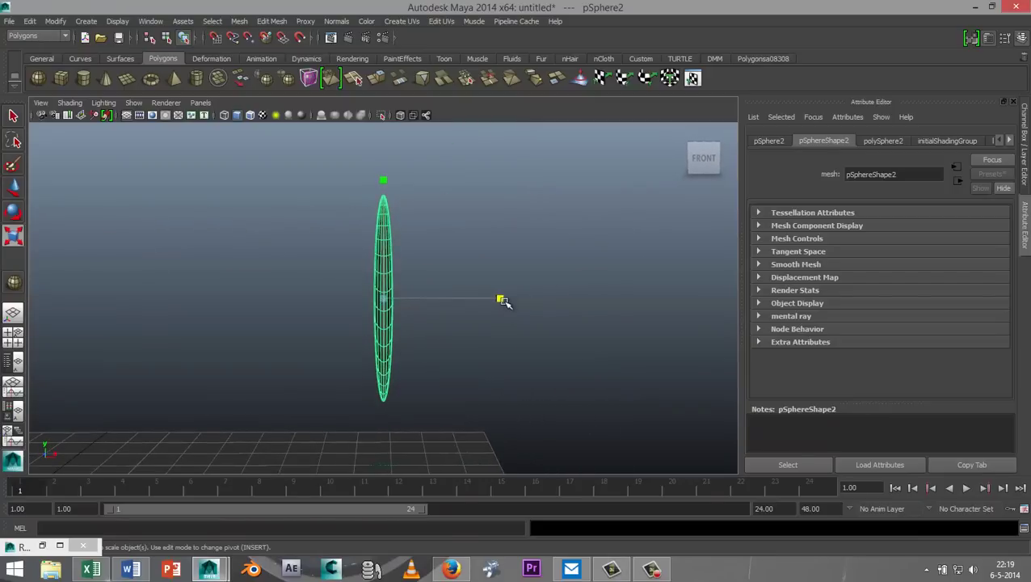
{"action": "left_click_drag", "start_coordinate": [502, 300], "coordinate": [469, 300]}
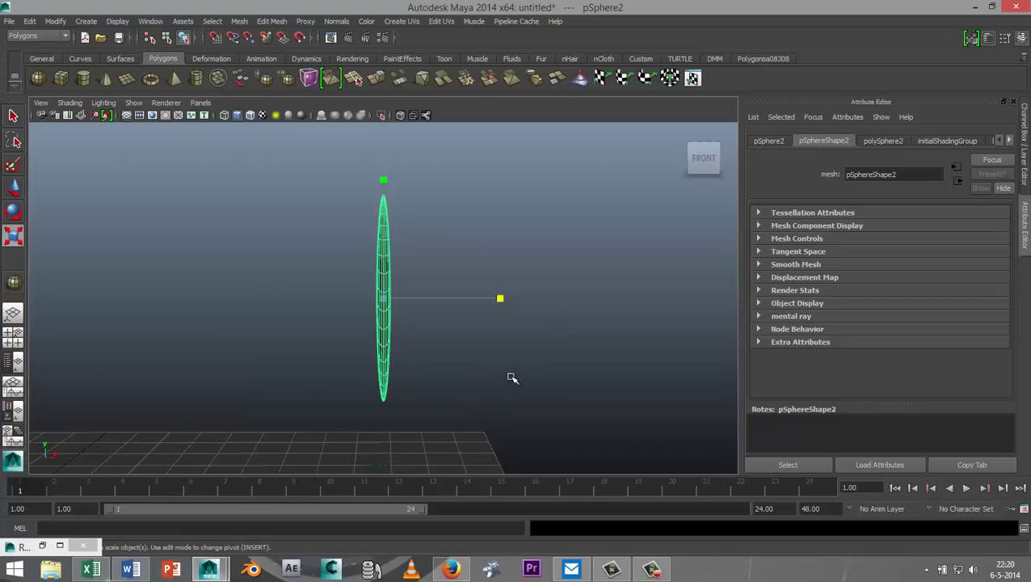
Select the top half of pSphere2 with soft selection falloff enabled.
{"action": "left_click_drag", "start_coordinate": [513, 378], "coordinate": [388, 365], "text": "alt"}
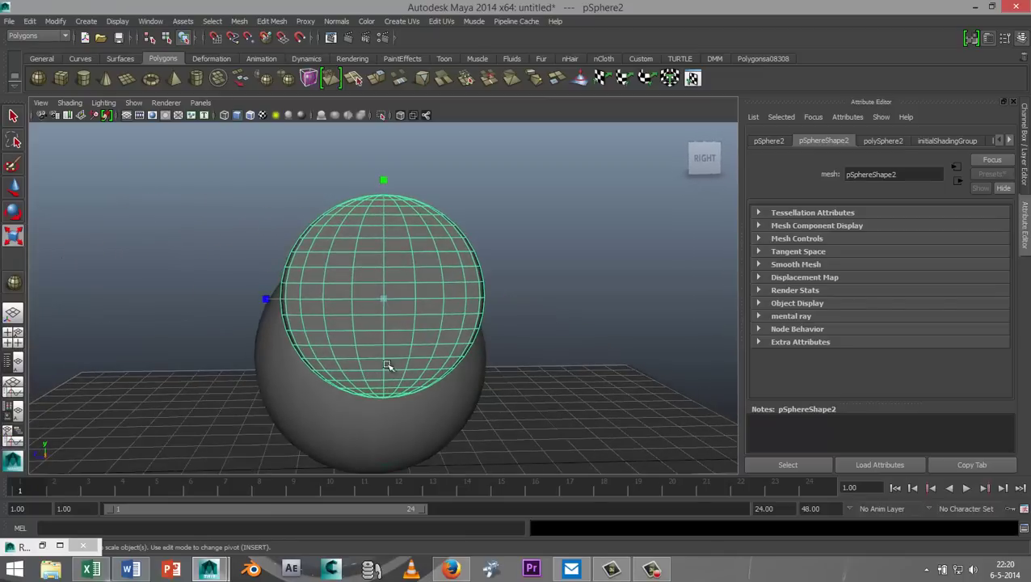
{"action": "right_click_drag", "start_coordinate": [405, 277], "coordinate": [403, 295]}
{"action": "left_click_drag", "start_coordinate": [207, 206], "coordinate": [545, 299]}
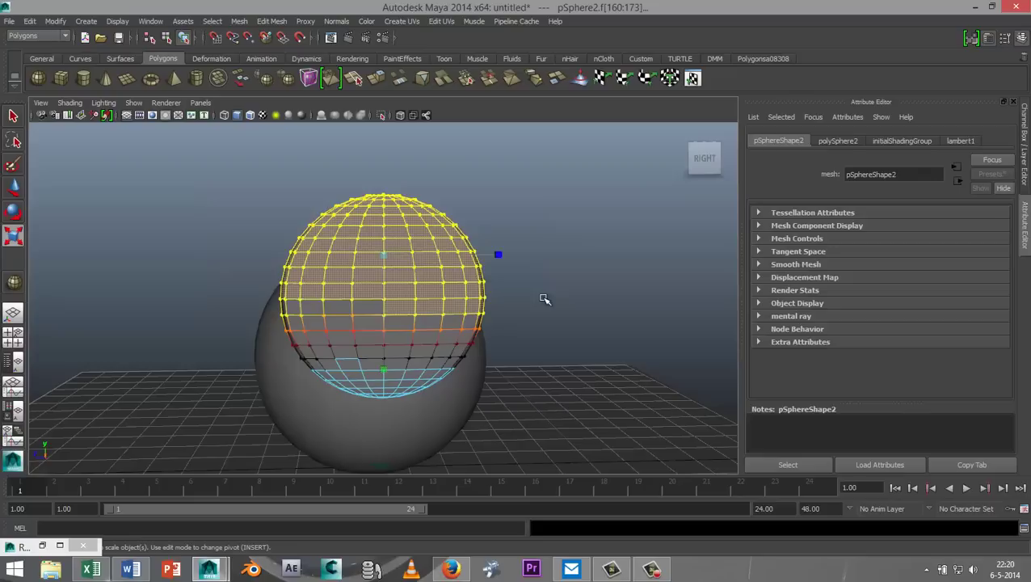
{"action": "left_click", "coordinate": [234, 177]}
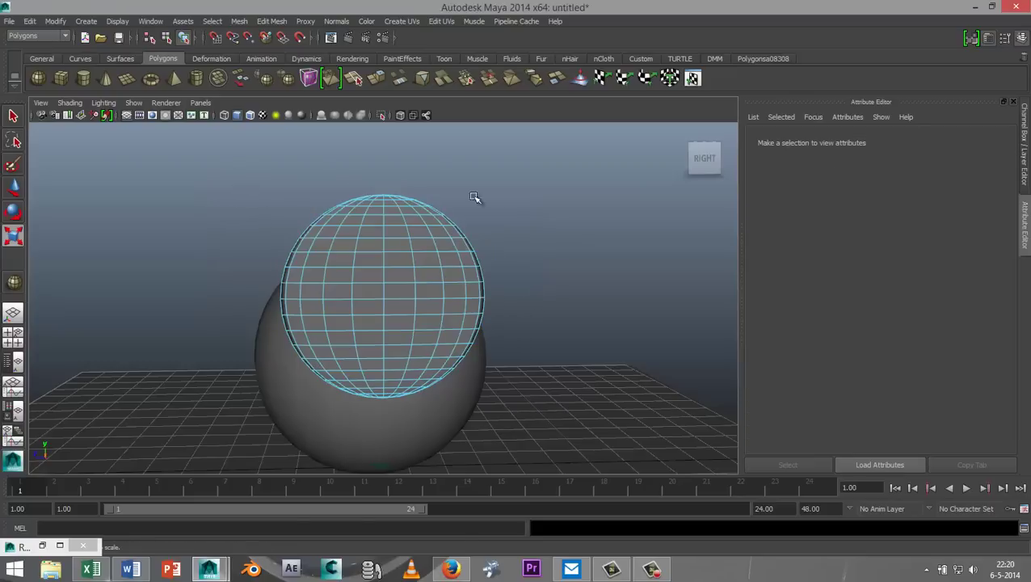
{"action": "left_click_drag", "start_coordinate": [474, 197], "coordinate": [554, 317]}
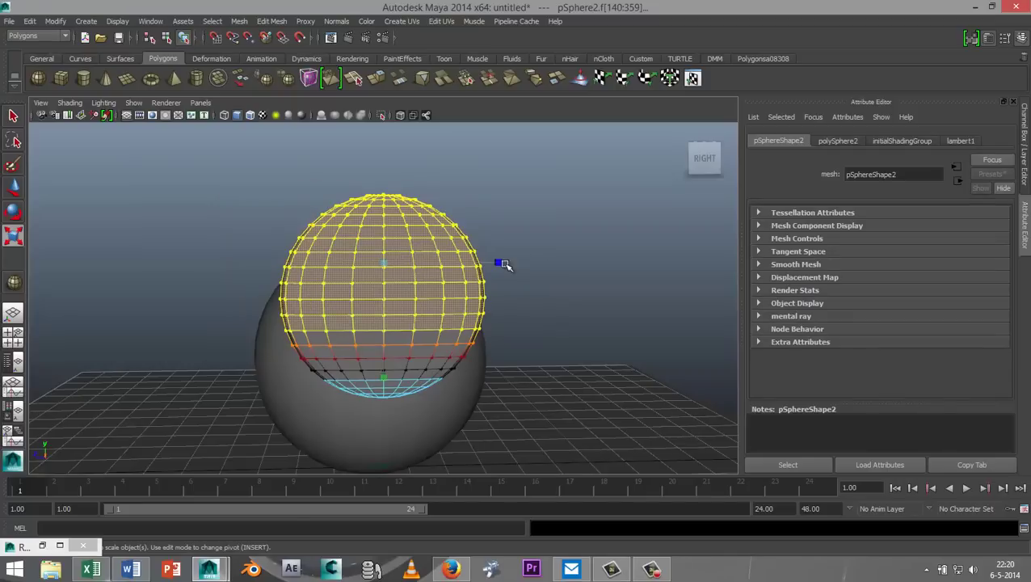
{"action": "key", "text": "b"}
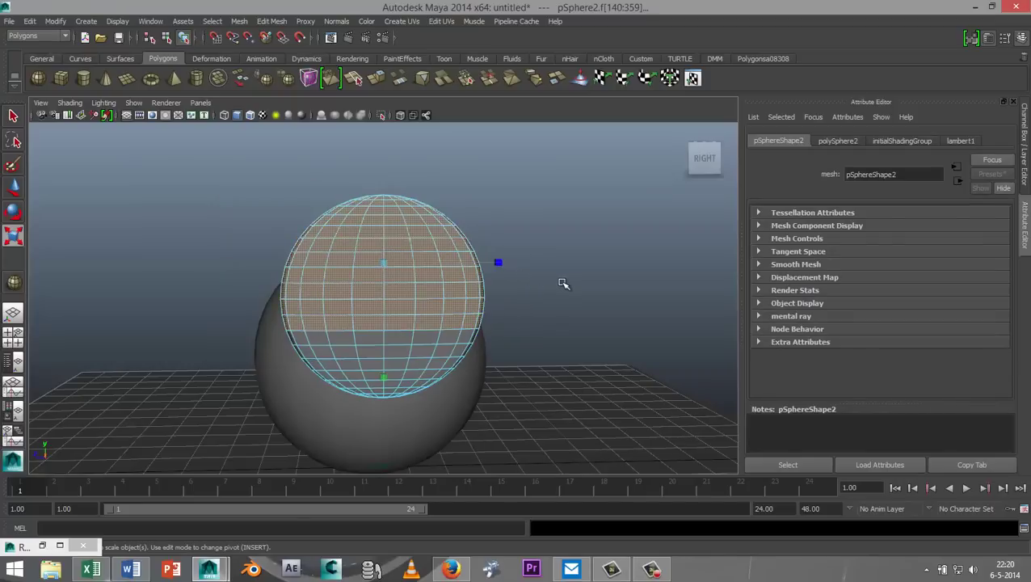
{"action": "key", "text": "b"}
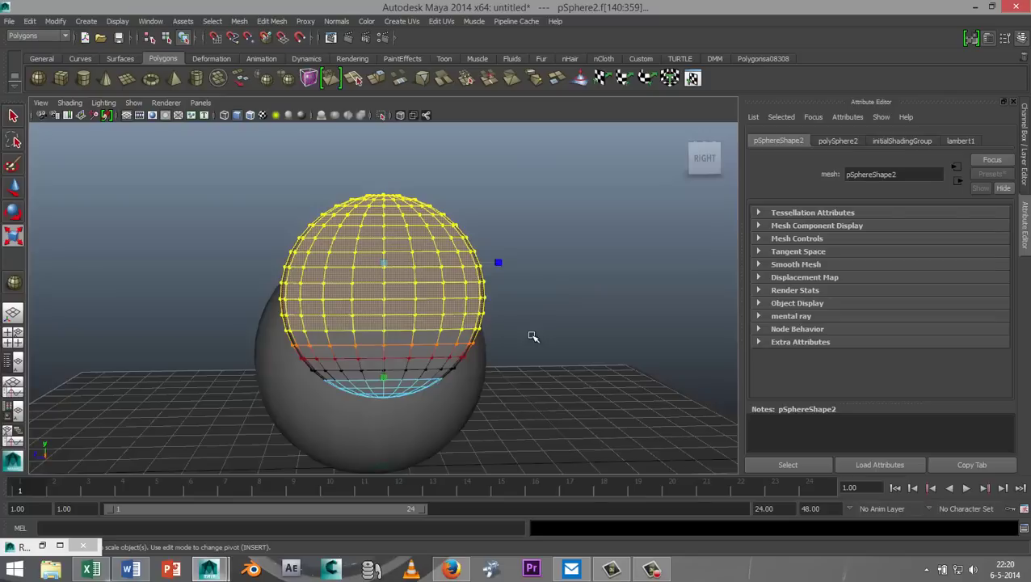
Rotate the soft-selected top of pSphere2 to bend it into an egg shape.
{"action": "left_click_drag", "start_coordinate": [533, 336], "coordinate": [587, 340], "text": "alt"}
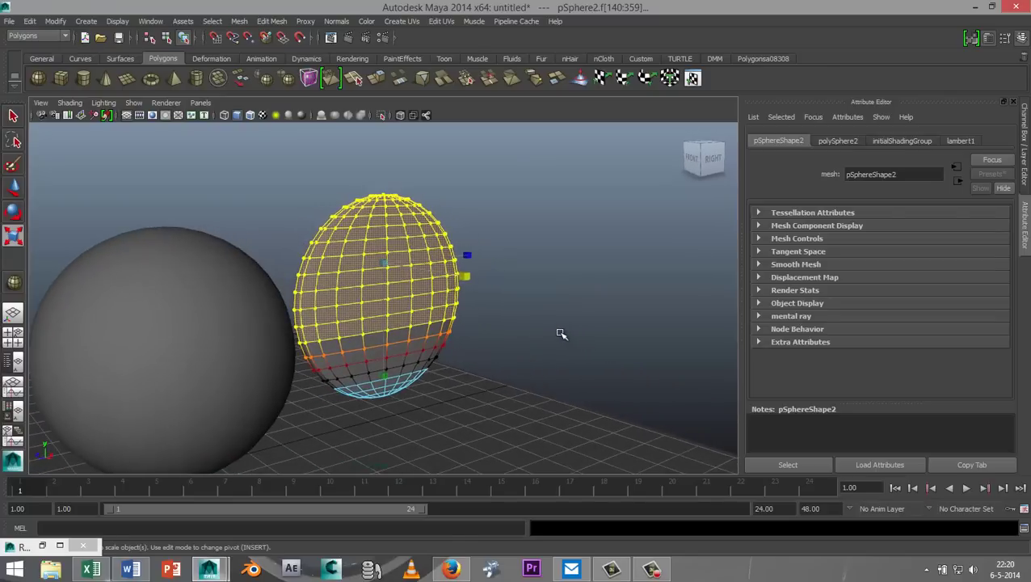
{"action": "key", "text": "e"}
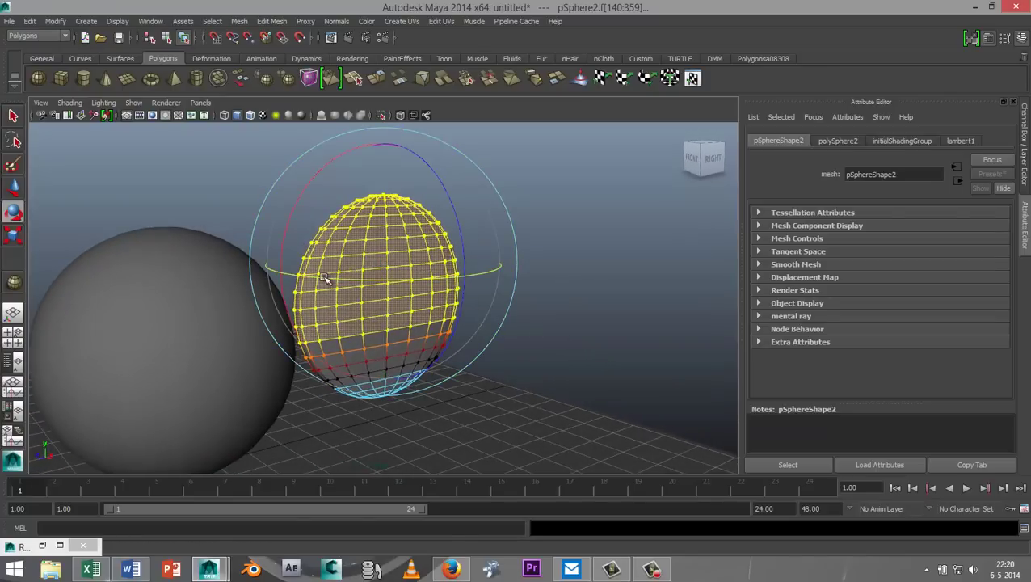
{"action": "left_click_drag", "start_coordinate": [320, 279], "coordinate": [335, 279]}
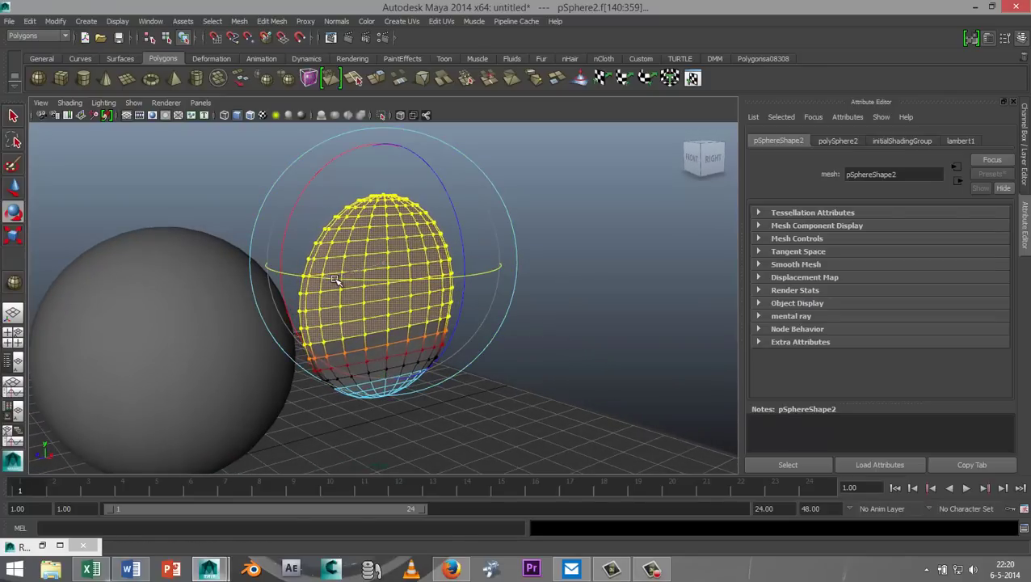
{"action": "left_click", "coordinate": [575, 332]}
Reselect the top-half vertices, try another rotation, then undo it and restore the selection.
{"action": "left_click_drag", "start_coordinate": [574, 331], "coordinate": [514, 332], "text": "alt"}
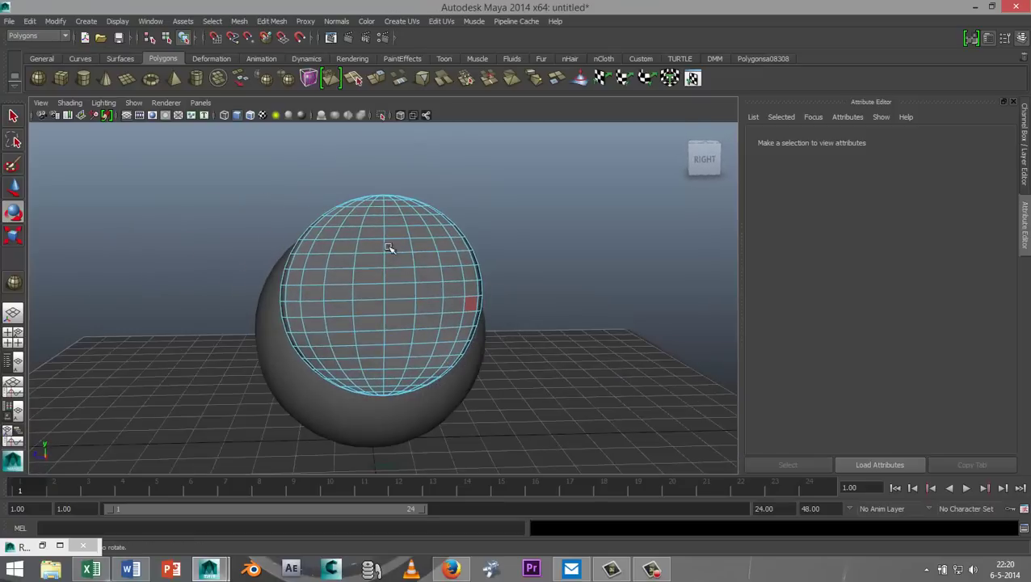
{"action": "left_click_drag", "start_coordinate": [250, 186], "coordinate": [513, 277]}
{"action": "left_click_drag", "start_coordinate": [161, 359], "coordinate": [230, 380], "text": "alt"}
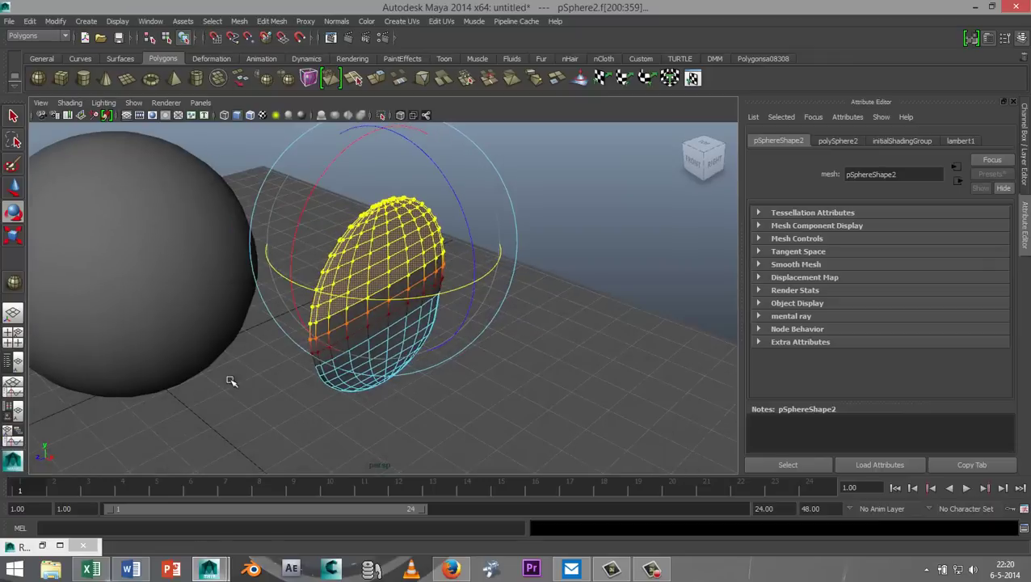
{"action": "left_click_drag", "start_coordinate": [349, 298], "coordinate": [357, 298]}
{"action": "left_click_drag", "start_coordinate": [501, 388], "coordinate": [438, 394], "text": "alt"}
{"action": "key", "text": "ctrl+z"}
{"action": "key", "text": "ctrl+z"}
{"action": "key", "text": "ctrl+z"}
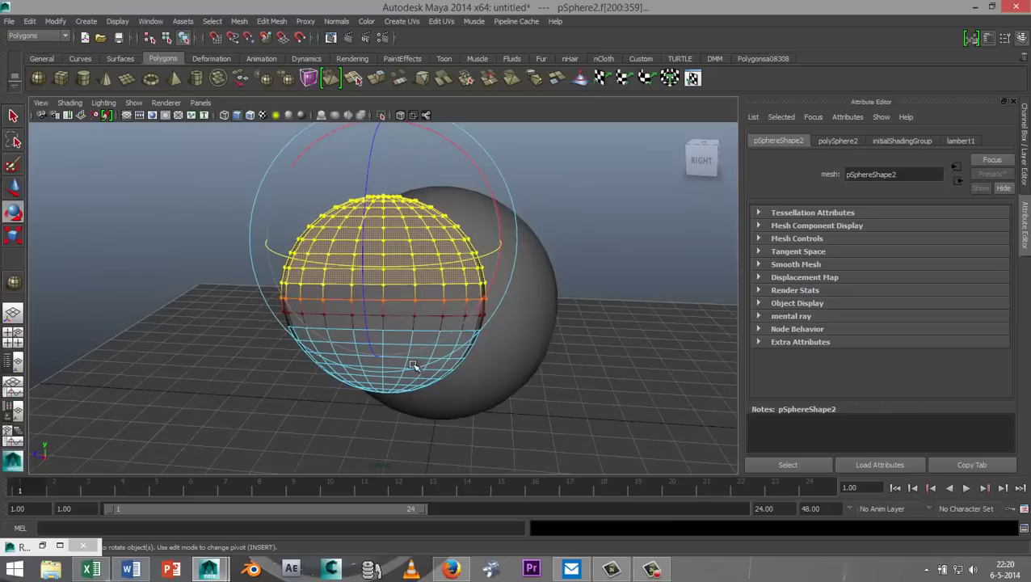
{"action": "left_click", "coordinate": [226, 194]}
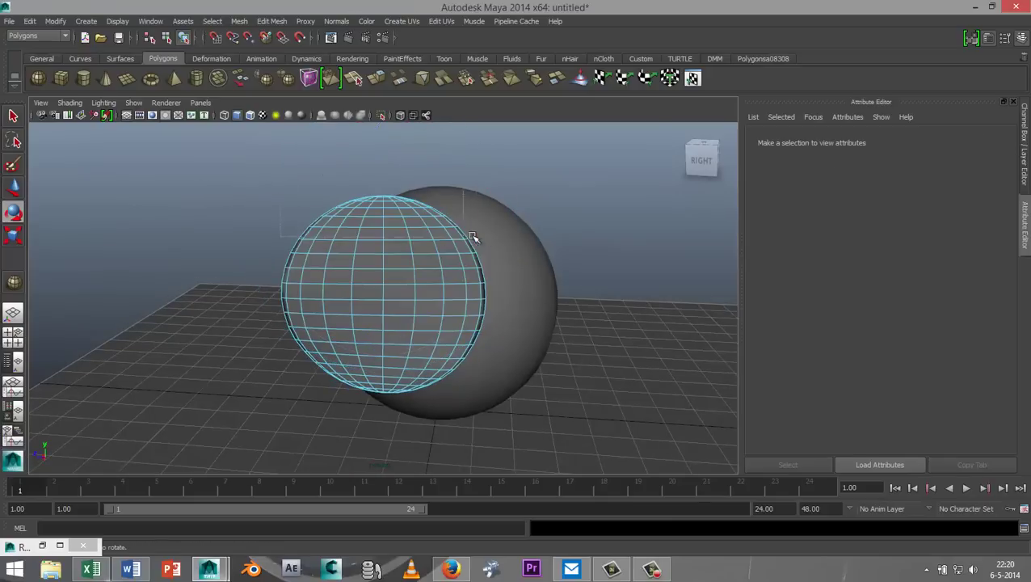
{"action": "key", "text": "ctrl+z"}
{"action": "left_click_drag", "start_coordinate": [178, 329], "coordinate": [349, 273], "text": "alt"}
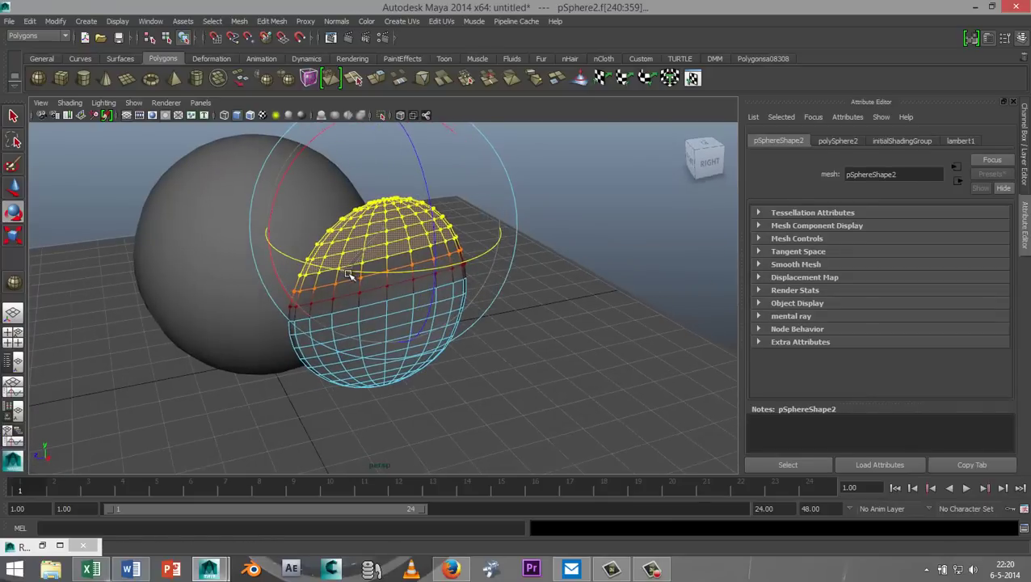
{"action": "left_click_drag", "start_coordinate": [448, 396], "coordinate": [482, 386], "text": "alt"}
Select the egg-shaped pSphere2 in object mode and apply Smooth to make it denser and rounder.
{"action": "right_click_drag", "start_coordinate": [380, 314], "coordinate": [434, 272]}
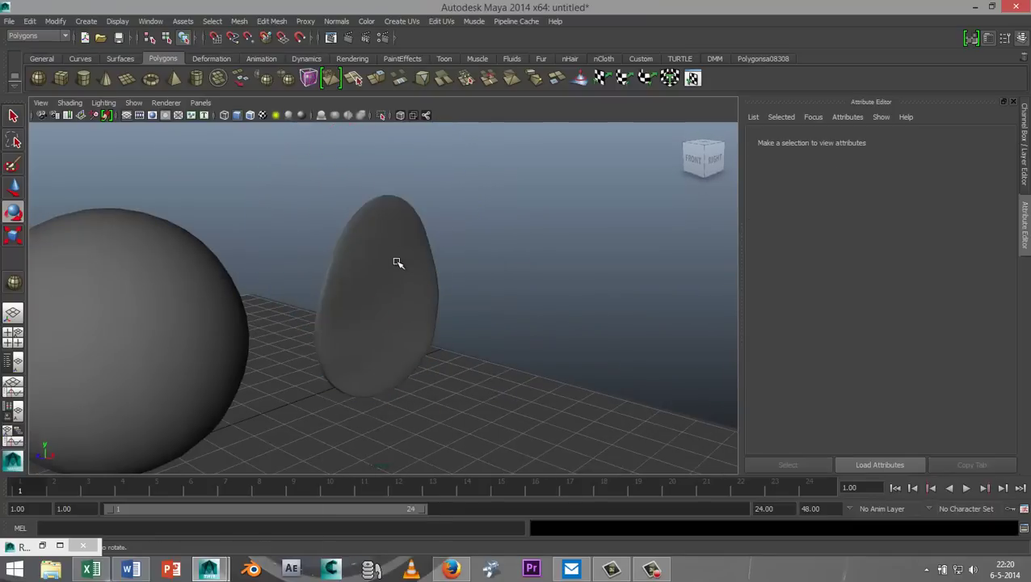
{"action": "left_click", "coordinate": [399, 264]}
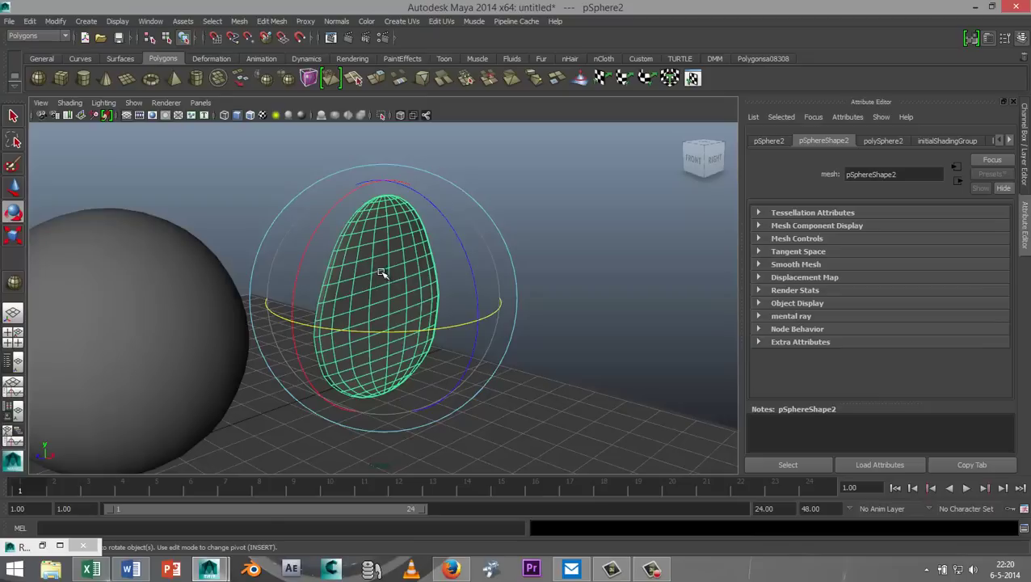
{"action": "right_click_drag", "start_coordinate": [381, 271], "coordinate": [359, 337], "text": "shift"}
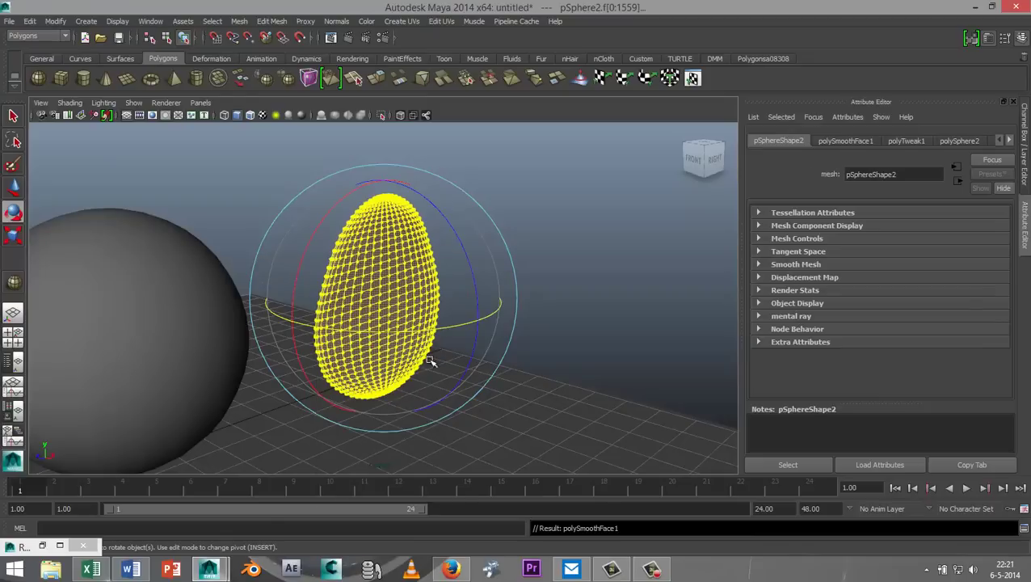
{"action": "left_click", "coordinate": [566, 376]}
{"action": "left_click_drag", "start_coordinate": [379, 356], "coordinate": [438, 311], "text": "alt"}
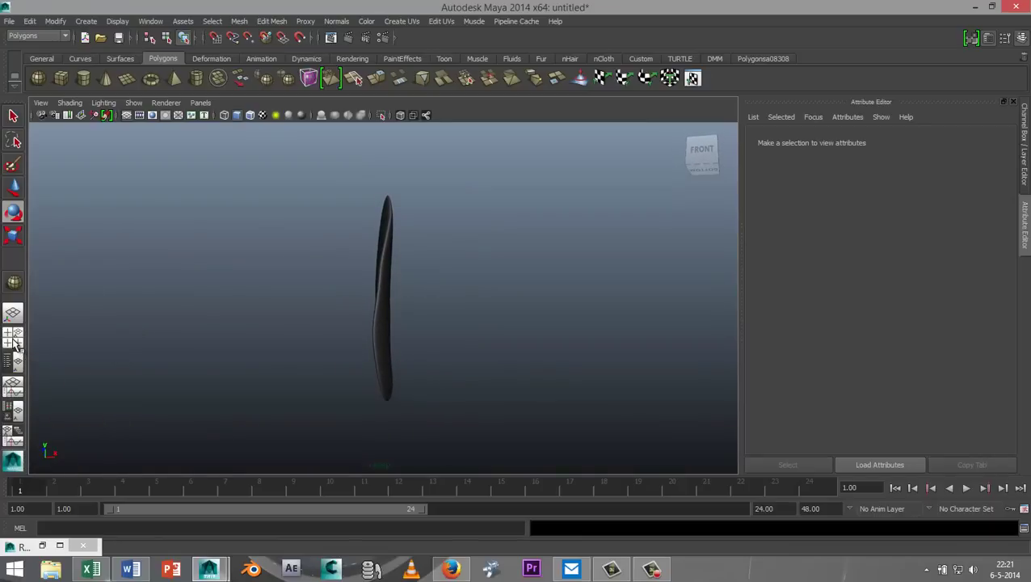
In the maximized front view, move pSphere2's pivot down to the petal's bottom tip.
{"action": "left_click", "coordinate": [13, 339]}
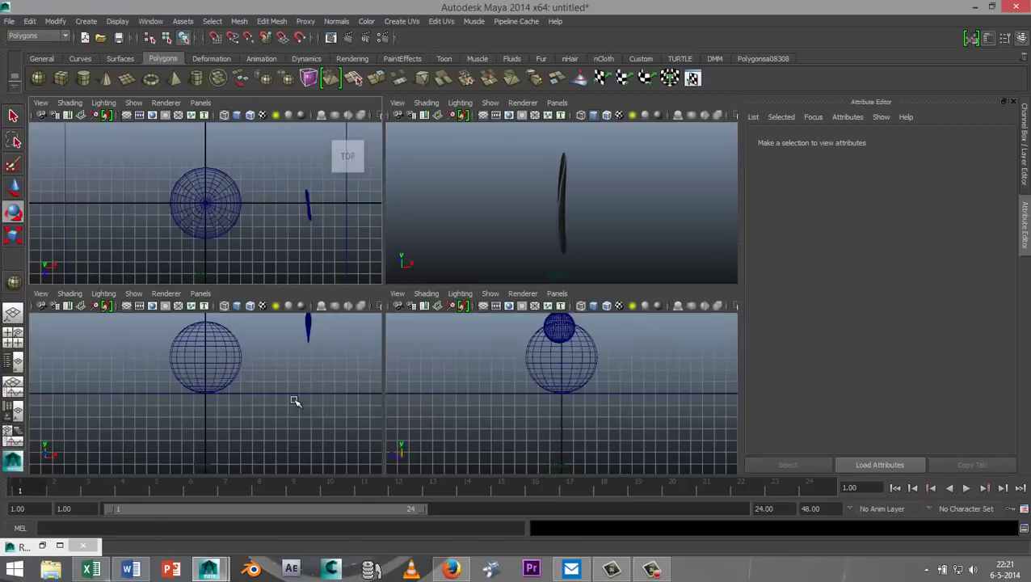
{"action": "key", "text": "space"}
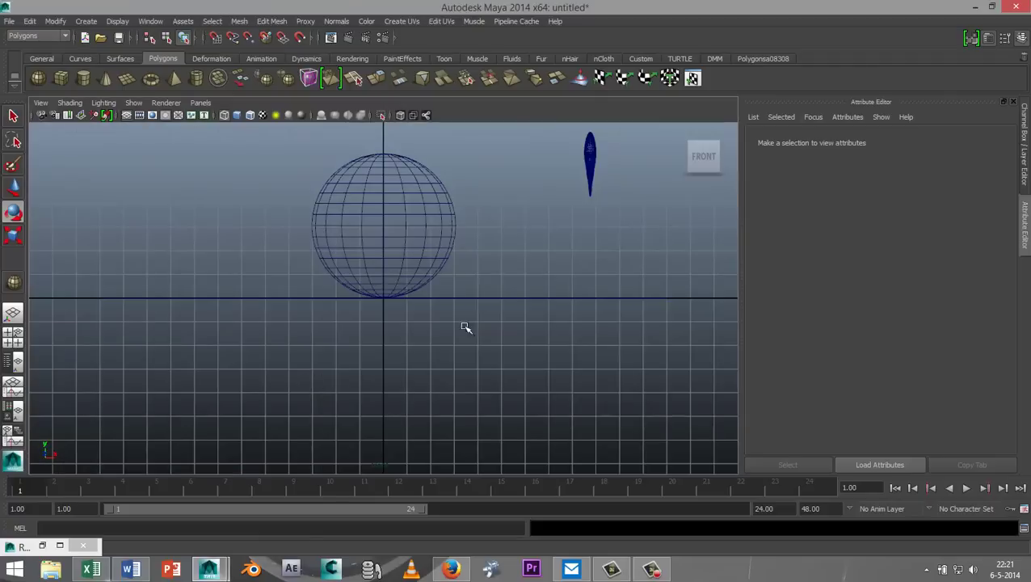
{"action": "left_click", "coordinate": [590, 168]}
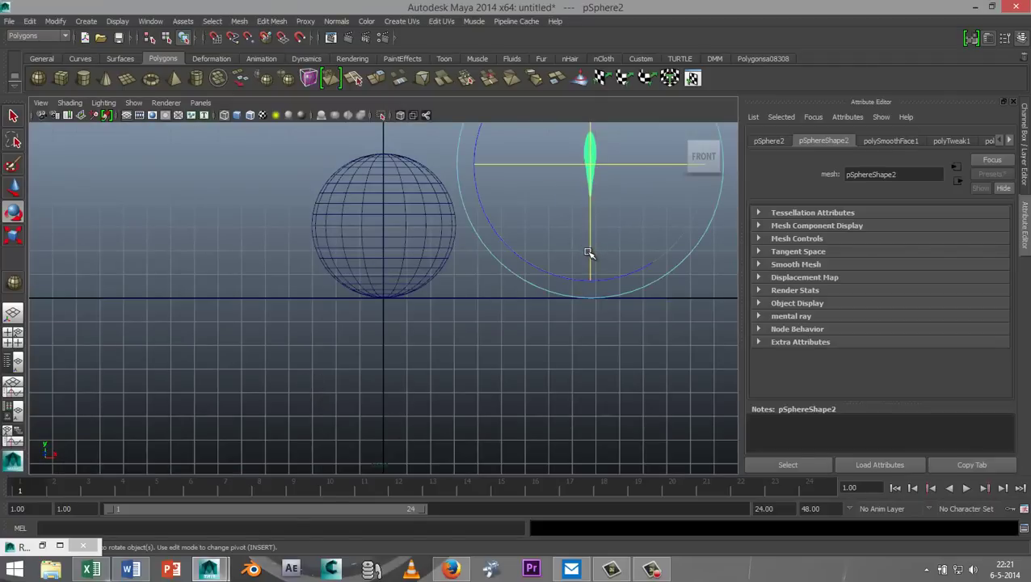
{"action": "key", "text": "Insert"}
{"action": "middle_click_drag", "start_coordinate": [590, 267], "coordinate": [497, 385], "text": "alt"}
{"action": "mouse_move", "coordinate": [503, 254]}
{"action": "left_mouse_down"}
{"action": "mouse_move", "coordinate": [502, 212]}
{"action": "mouse_move", "coordinate": [503, 248]}
{"action": "left_mouse_up"}
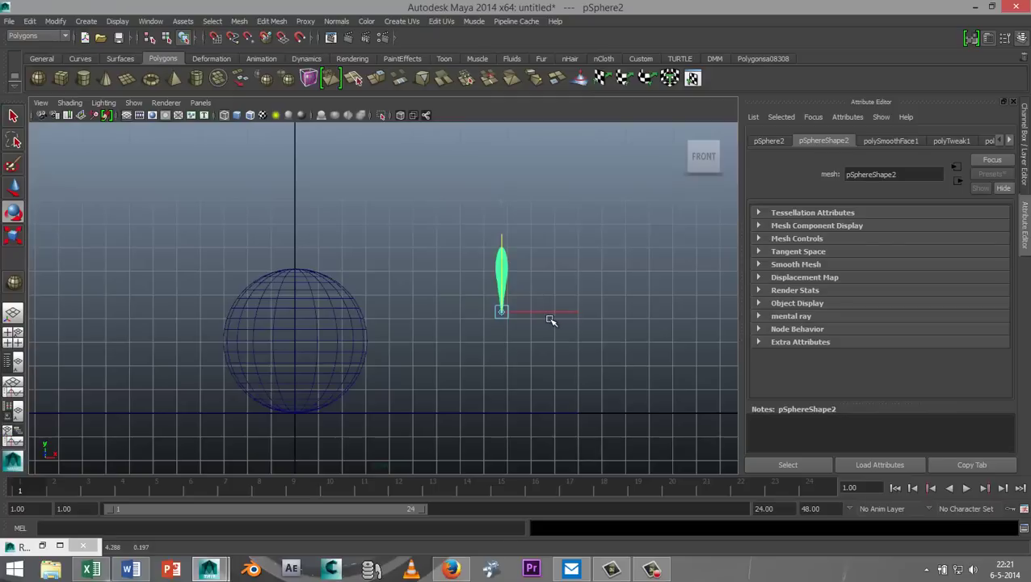
{"action": "scroll", "coordinate": [549, 321], "scroll_direction": "up", "scroll_amount": 5}
{"action": "scroll", "coordinate": [527, 361], "scroll_direction": "down", "scroll_amount": 4}
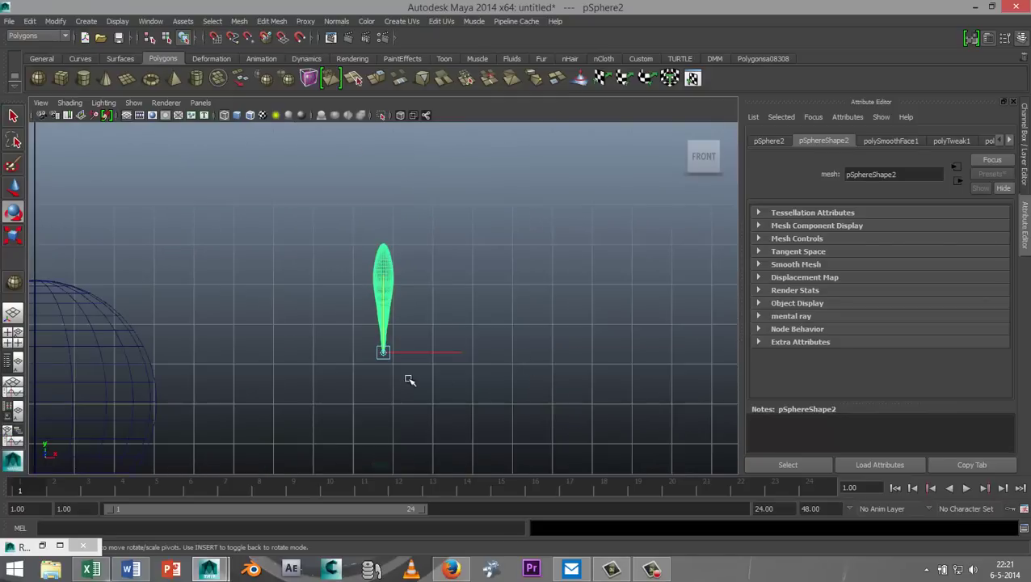
{"action": "scroll", "coordinate": [391, 361], "scroll_direction": "up", "scroll_amount": 2}
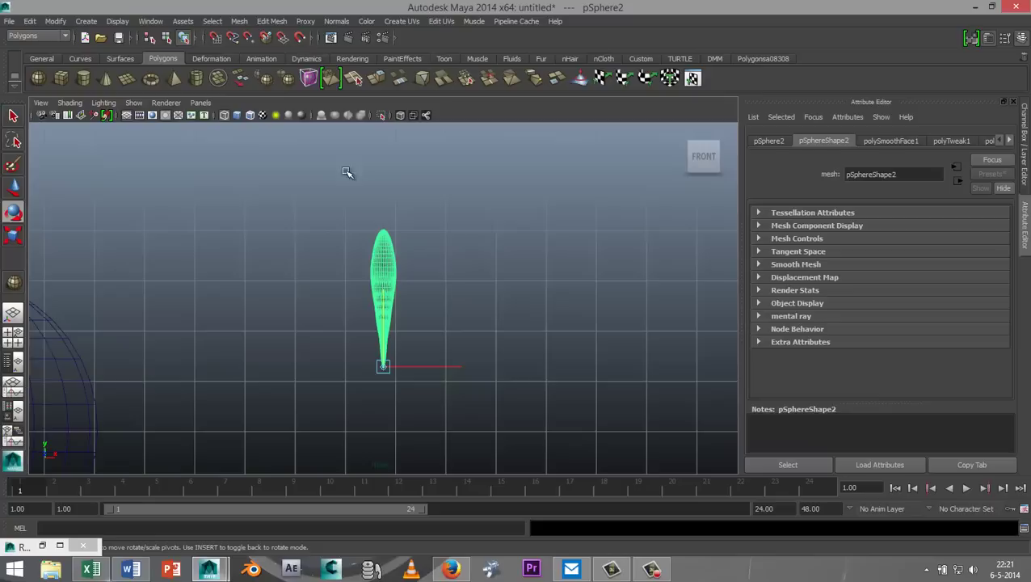
Set Duplicate Special options to rotate 0, 0, 30 with 11 copies.
{"action": "left_click", "coordinate": [29, 21]}
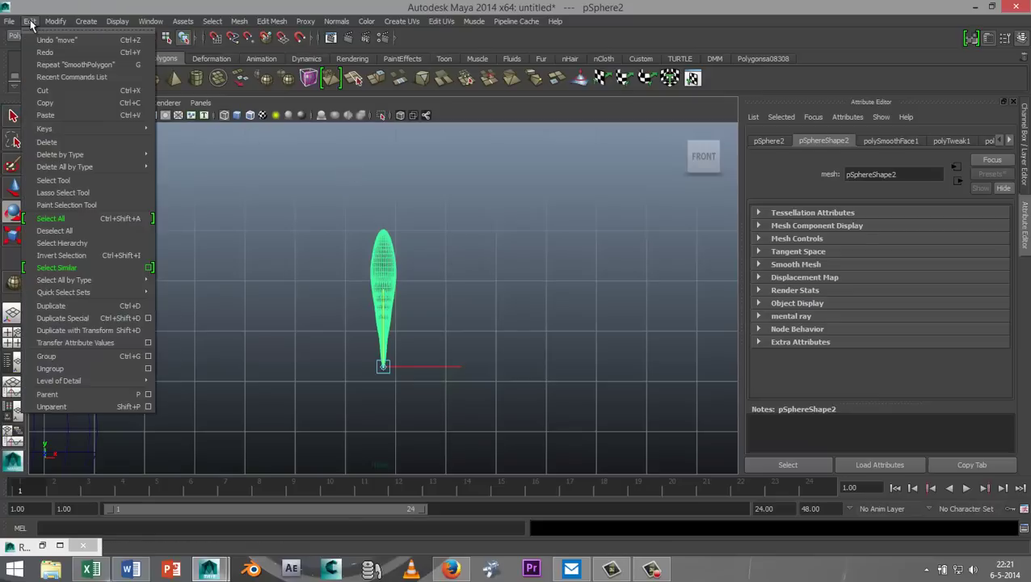
{"action": "left_click", "coordinate": [149, 318]}
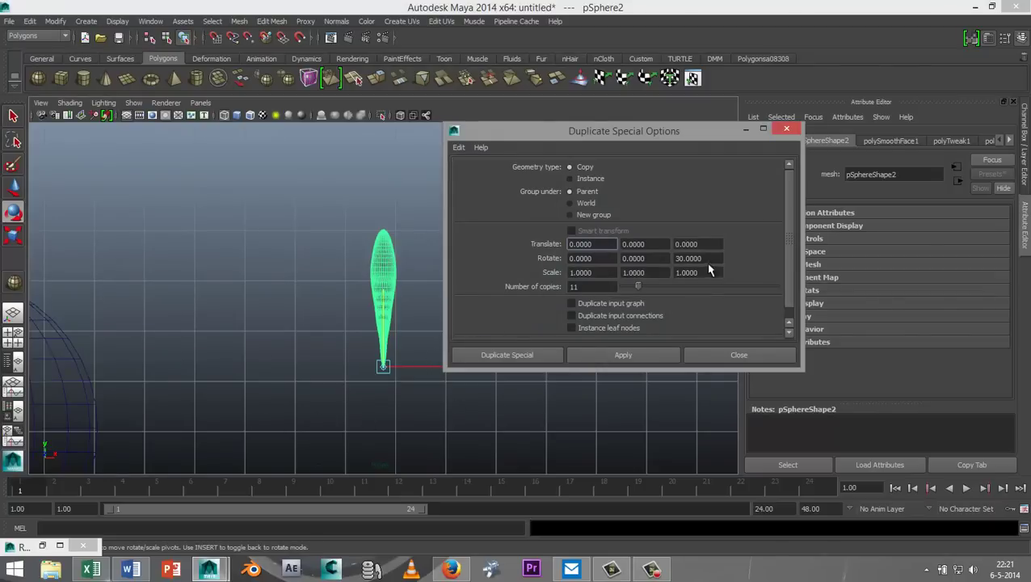
{"action": "left_click_drag", "start_coordinate": [710, 259], "coordinate": [664, 255]}
{"action": "type", "text": "30"}
{"action": "left_click_drag", "start_coordinate": [600, 286], "coordinate": [561, 284]}
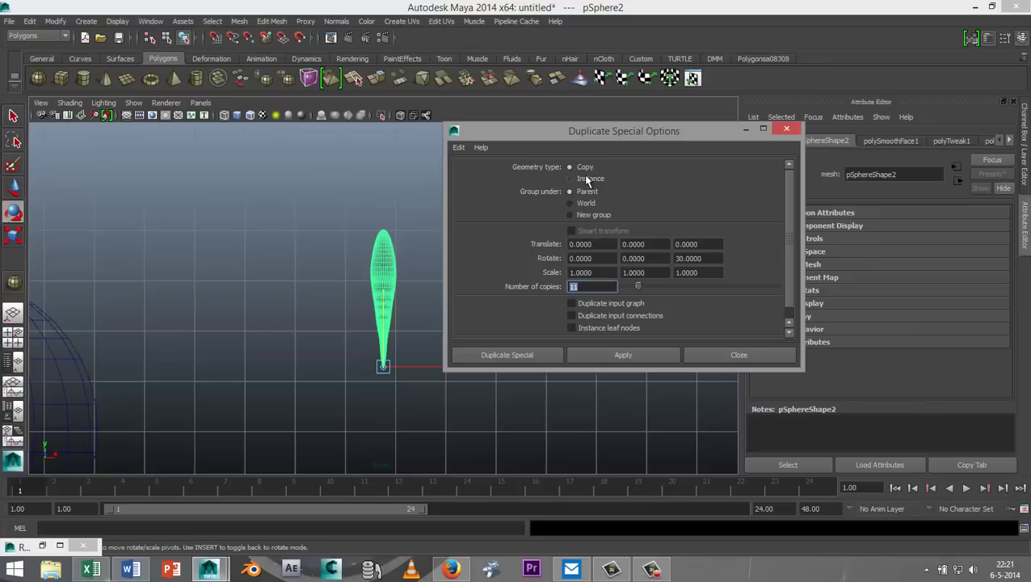
Create the eleven rotated petal copies, then combine all twelve petals into polySurface1.
{"action": "left_click", "coordinate": [521, 361]}
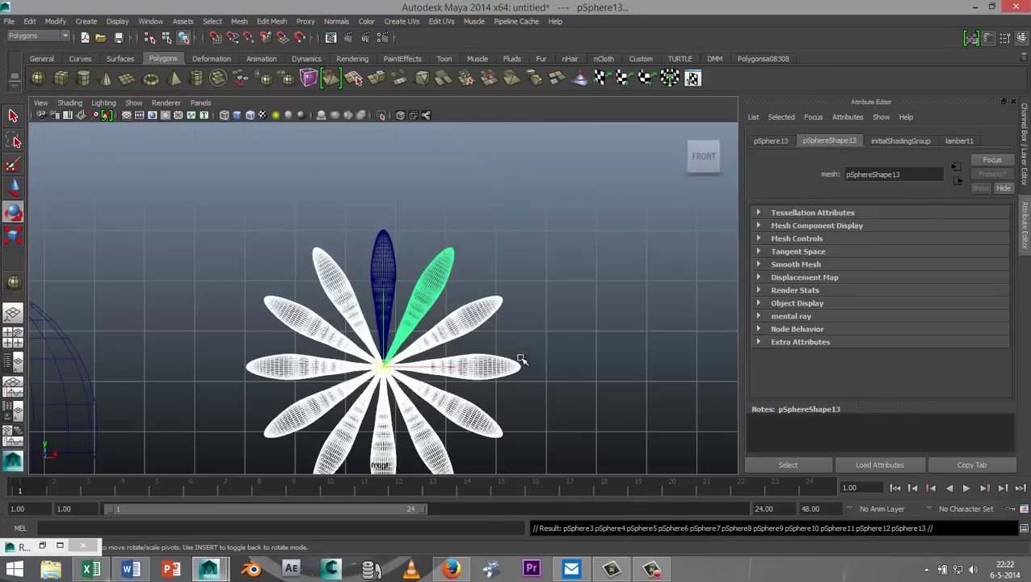
{"action": "scroll", "coordinate": [521, 377], "scroll_direction": "down", "scroll_amount": 3}
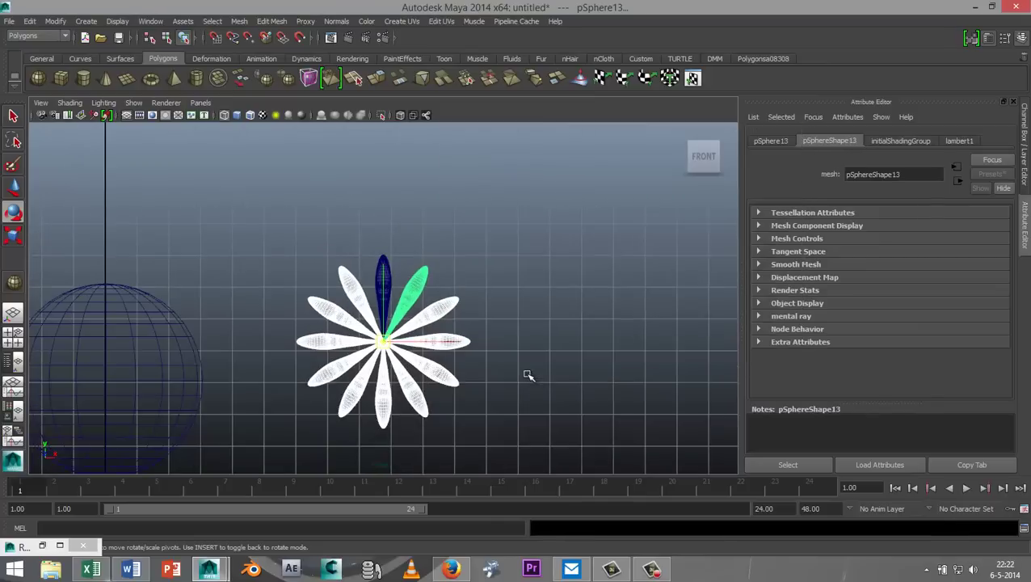
{"action": "left_click_drag", "start_coordinate": [248, 288], "coordinate": [537, 434]}
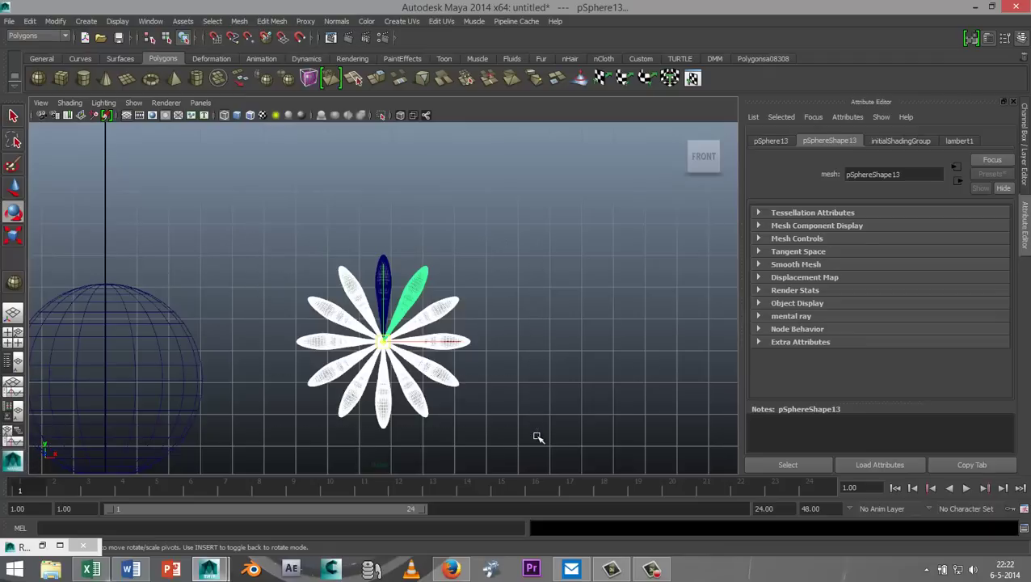
{"action": "left_click", "coordinate": [240, 22]}
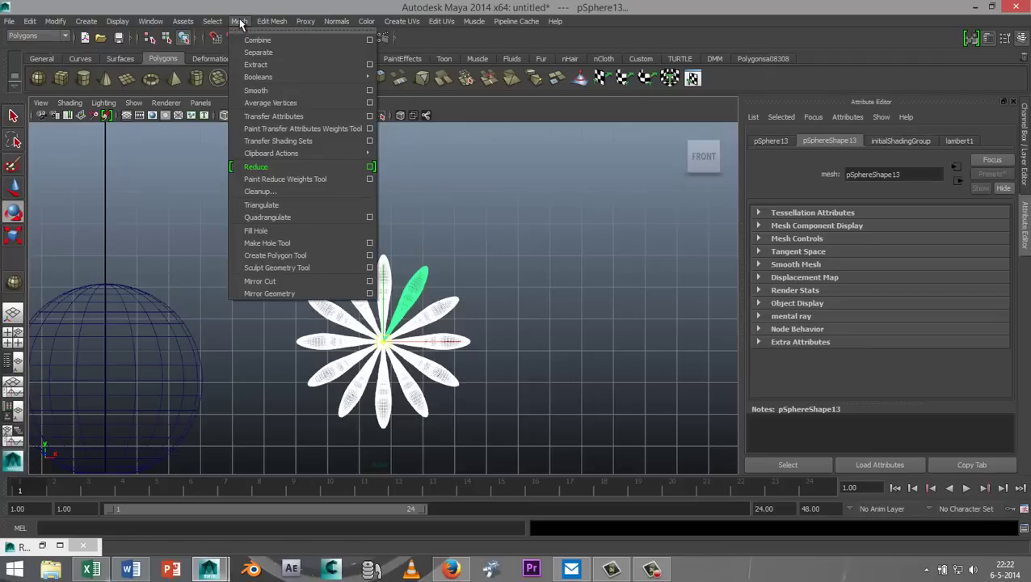
{"action": "left_click", "coordinate": [254, 40]}
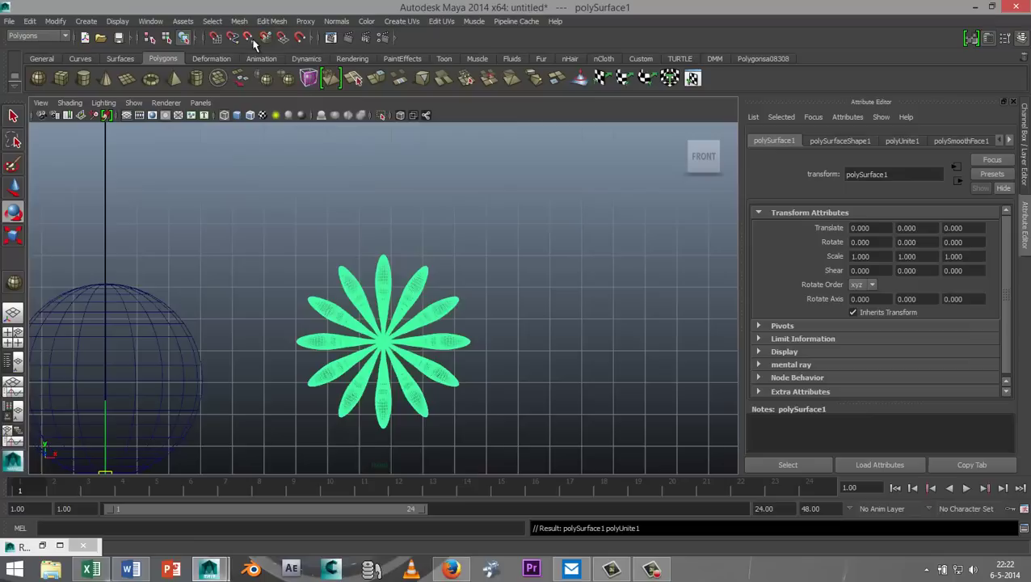
{"action": "scroll", "coordinate": [504, 336], "scroll_direction": "up", "scroll_amount": 2}
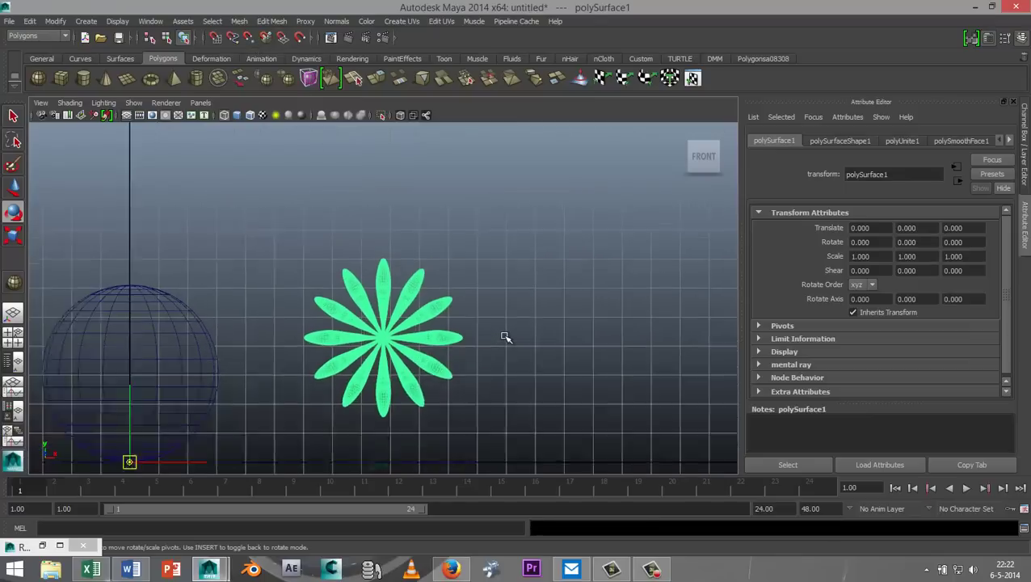
{"action": "scroll", "coordinate": [504, 336], "scroll_direction": "down", "scroll_amount": 2}
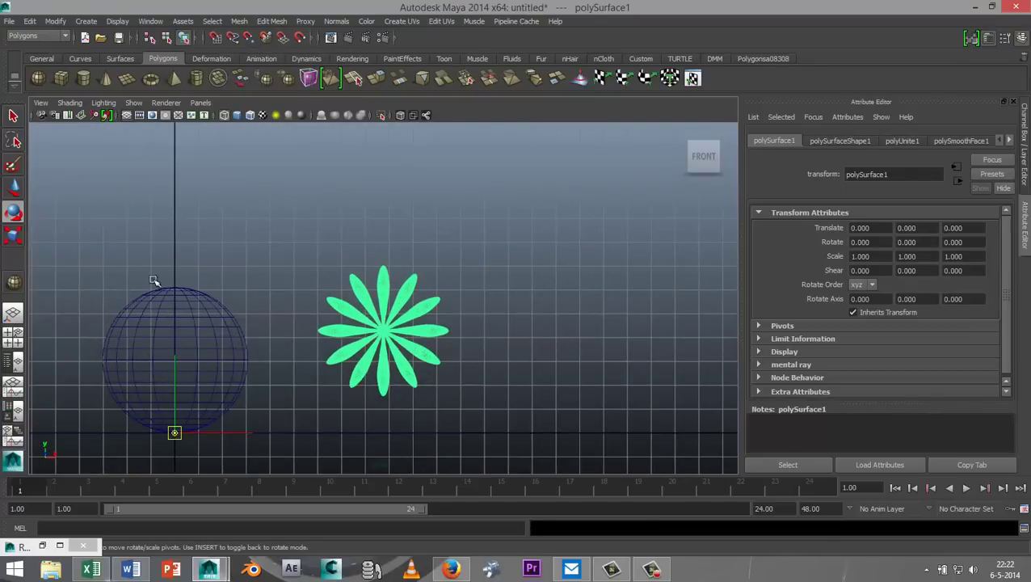
Assign a new mia_material_x shader (mia_material_x1SG) to the flower mesh.
{"action": "right_click", "coordinate": [412, 313]}
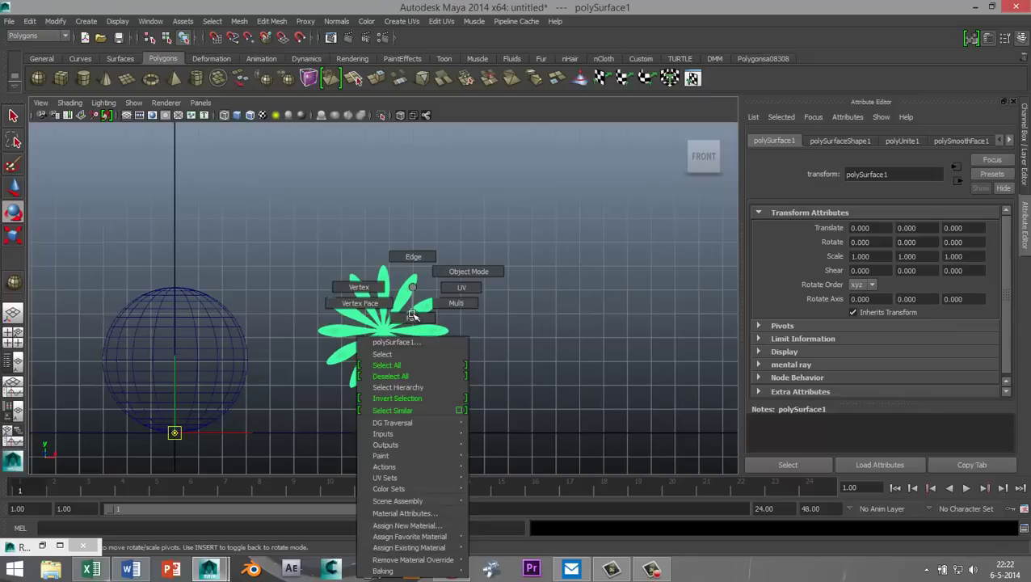
{"action": "left_click", "coordinate": [433, 526]}
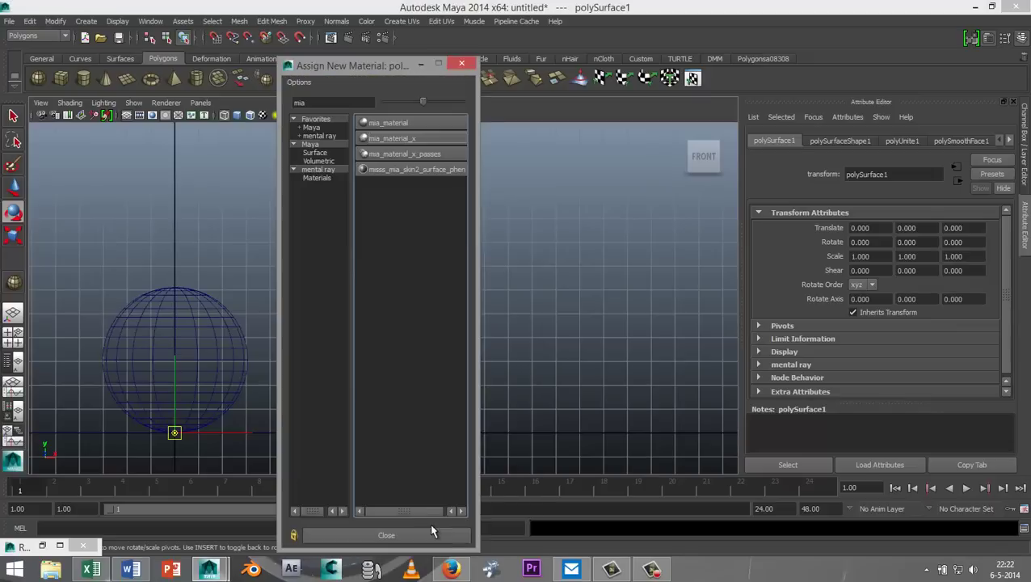
{"action": "left_click", "coordinate": [417, 142]}
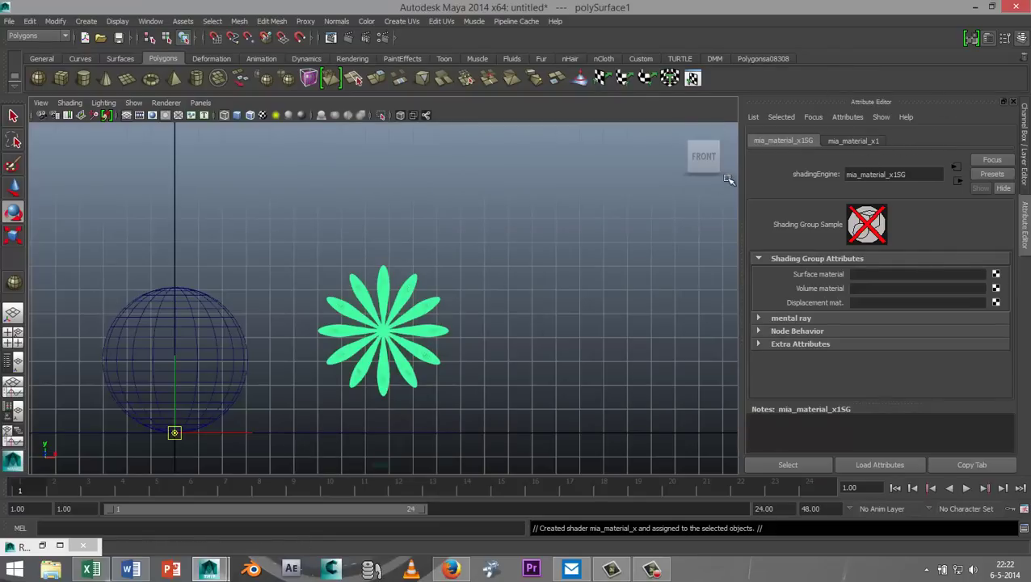
Replace mia_material_x1's settings with the GlassSolid preset.
{"action": "left_click", "coordinate": [856, 142]}
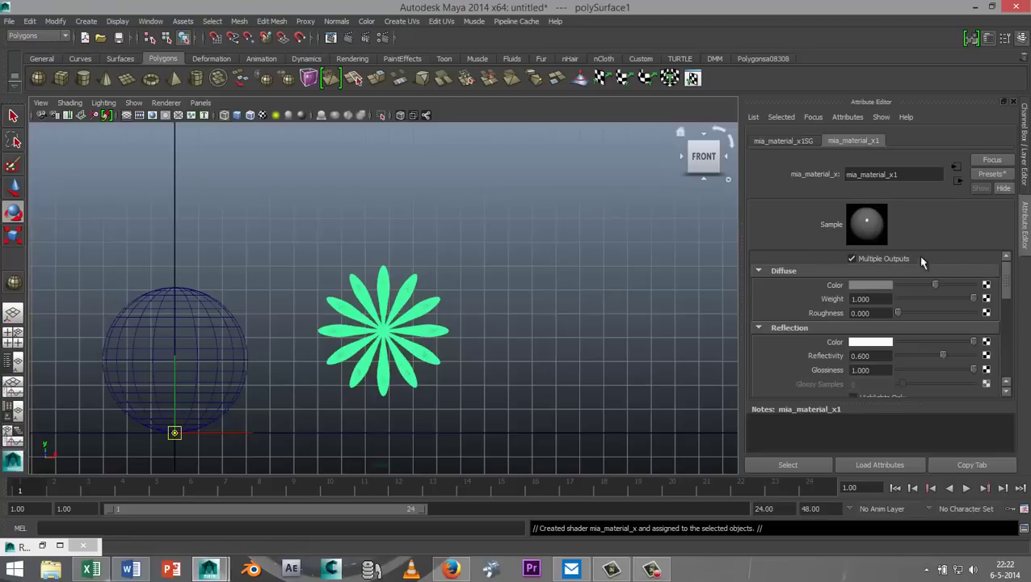
{"action": "left_click", "coordinate": [991, 174]}
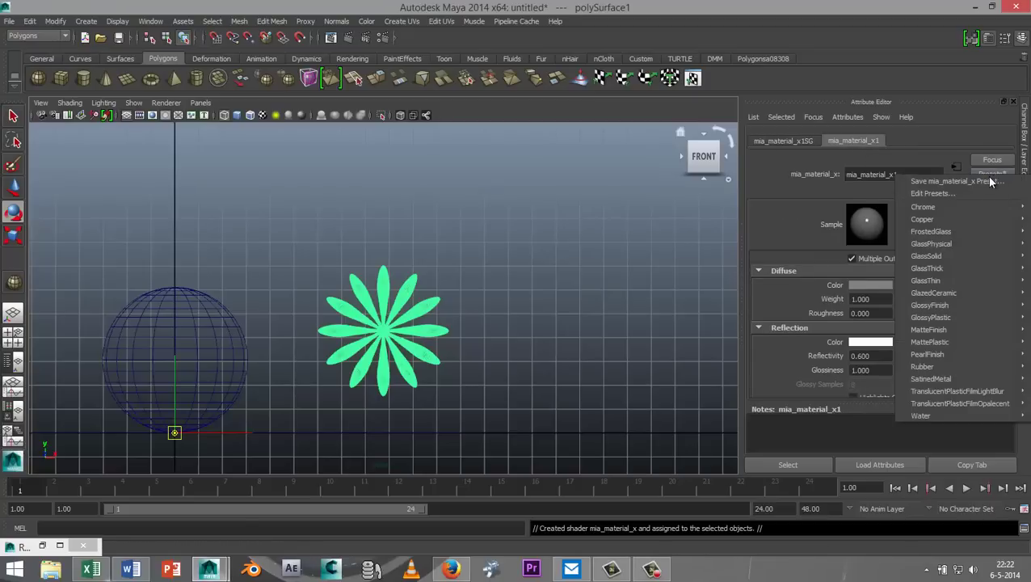
{"action": "mouse_move", "coordinate": [969, 255]}
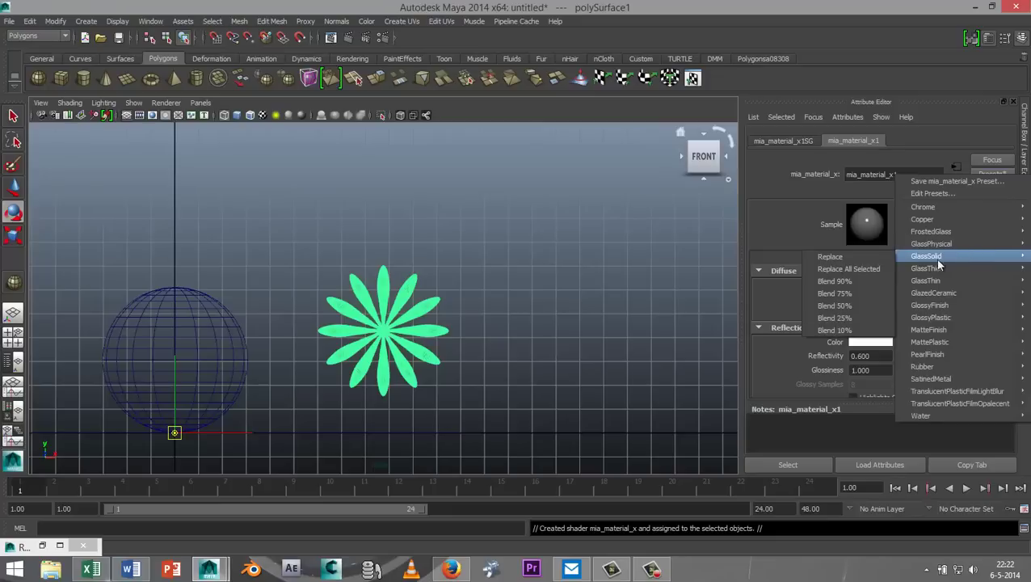
{"action": "left_click", "coordinate": [858, 257]}
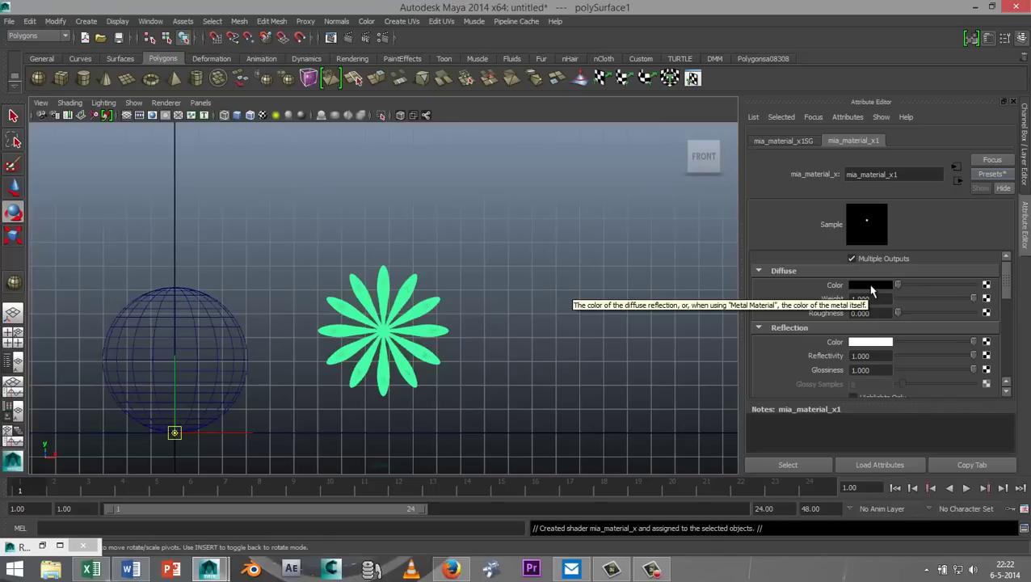
Set mia_material_x1's diffuse colour to pure blue and clear the selection.
{"action": "left_click", "coordinate": [871, 287]}
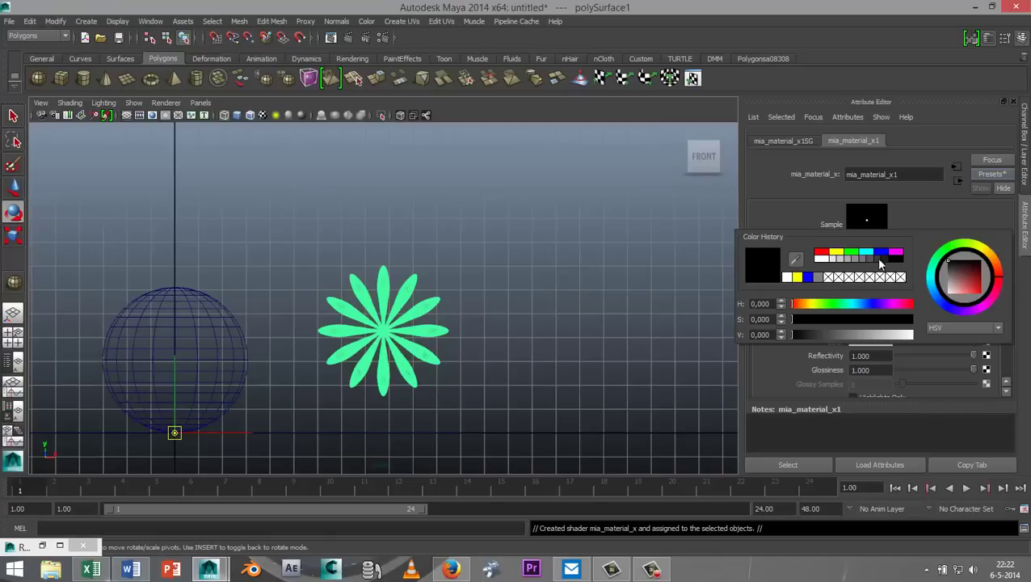
{"action": "left_click", "coordinate": [881, 253]}
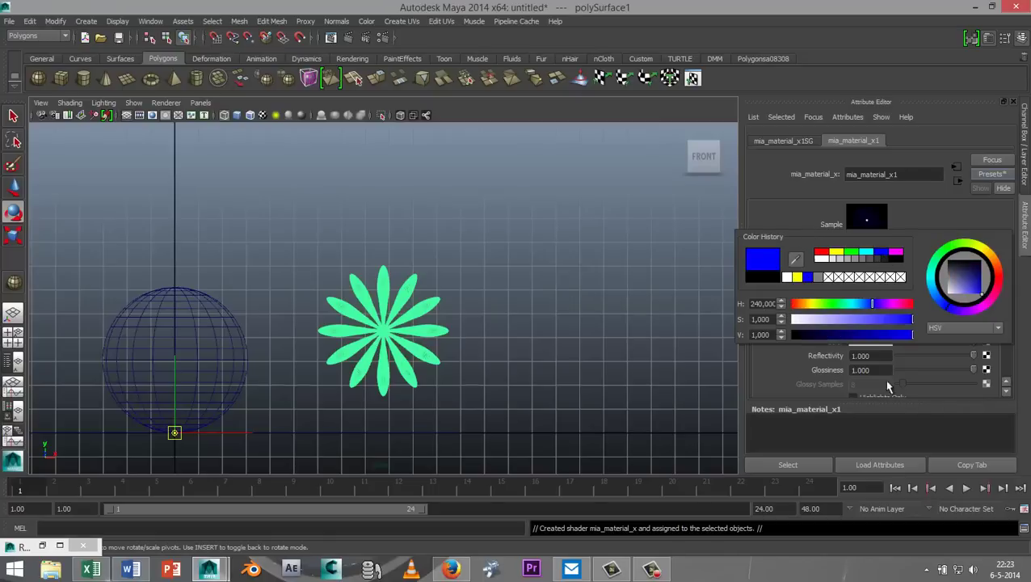
{"action": "left_click", "coordinate": [809, 459]}
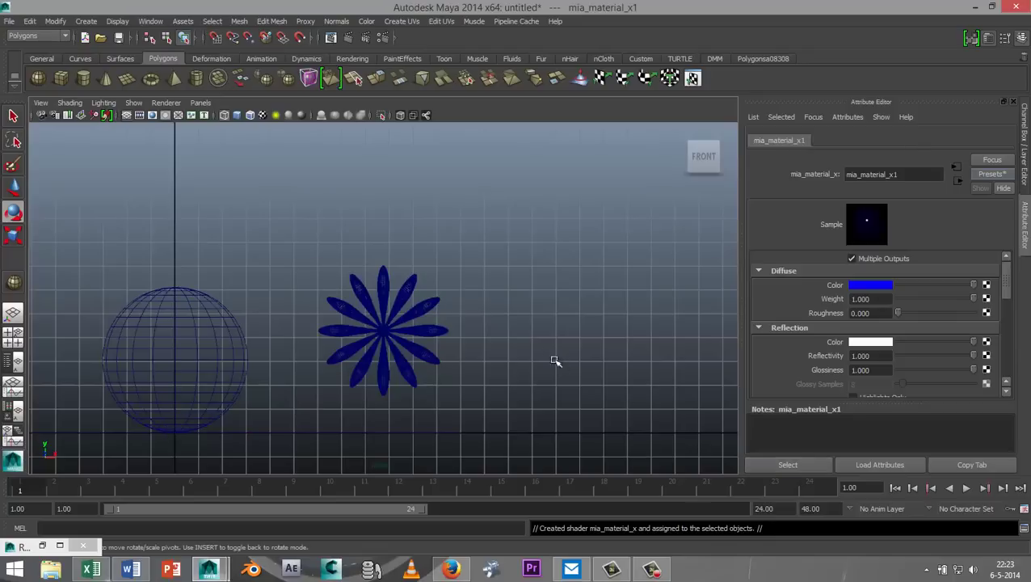
{"action": "left_click", "coordinate": [537, 323]}
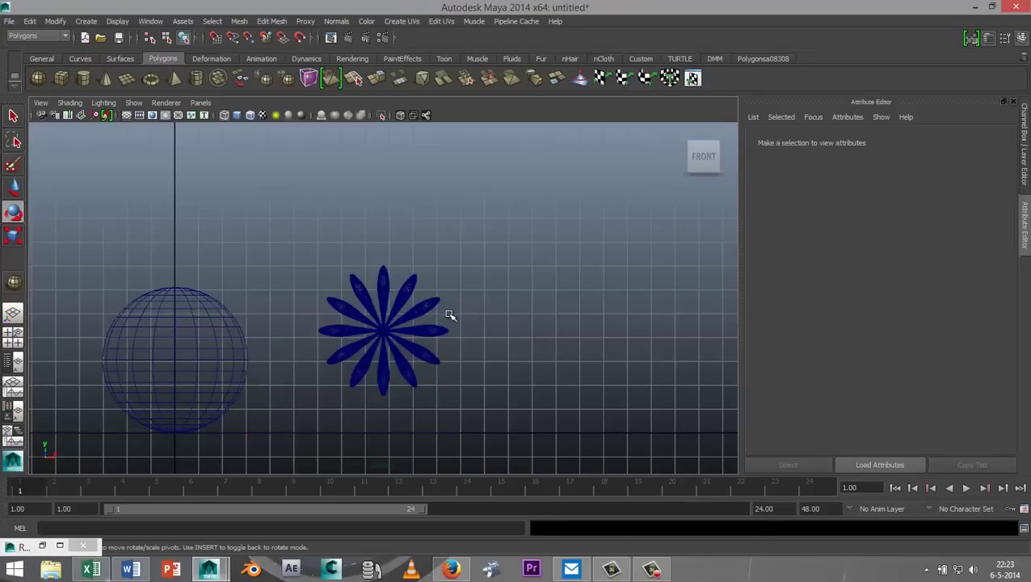
Set pSphere1's Subdivisions Axis and Subdivisions Height to 40, then deselect the sphere.
{"action": "left_click", "coordinate": [235, 322]}
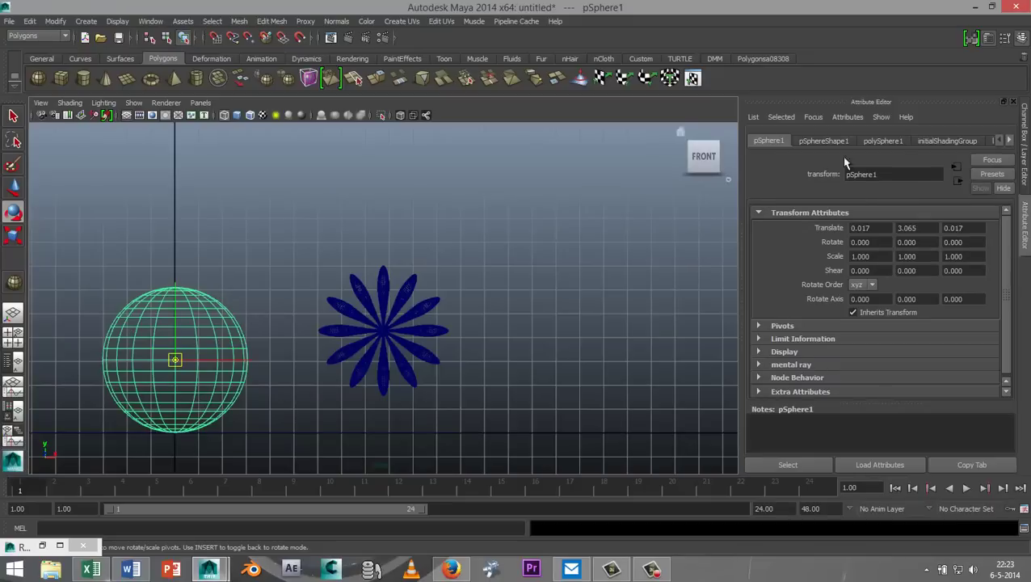
{"action": "left_click", "coordinate": [883, 141]}
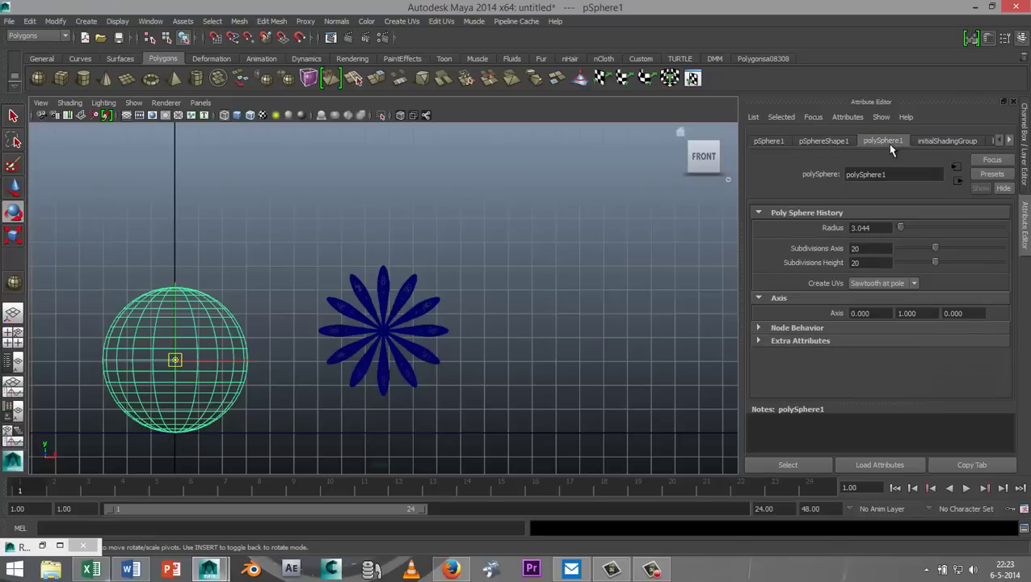
{"action": "left_click_drag", "start_coordinate": [878, 249], "coordinate": [848, 251]}
{"action": "type", "text": "40"}
{"action": "left_click", "coordinate": [873, 262]}
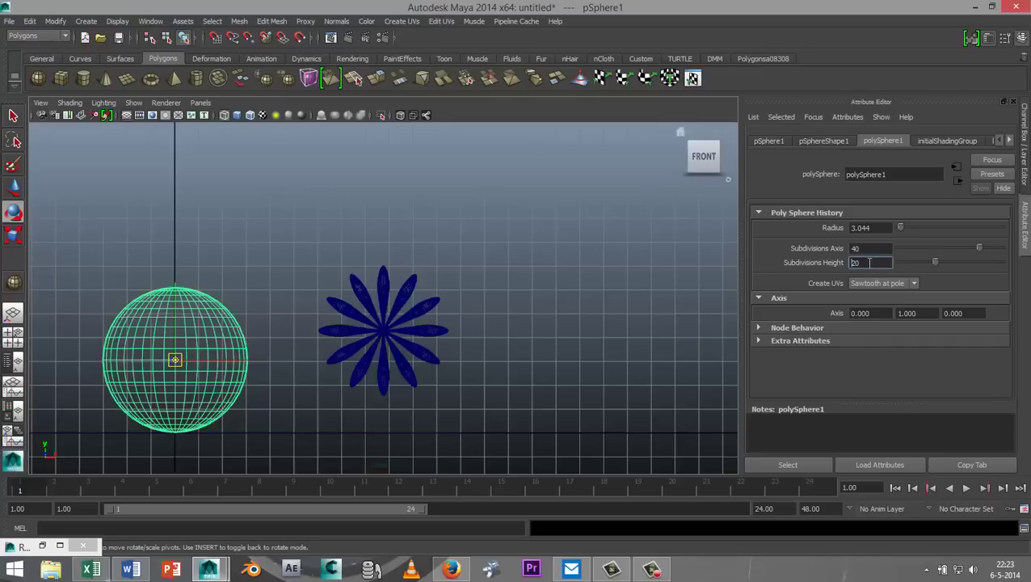
{"action": "left_click_drag", "start_coordinate": [869, 262], "coordinate": [850, 263]}
{"action": "type", "text": "40"}
{"action": "key", "text": "Return"}
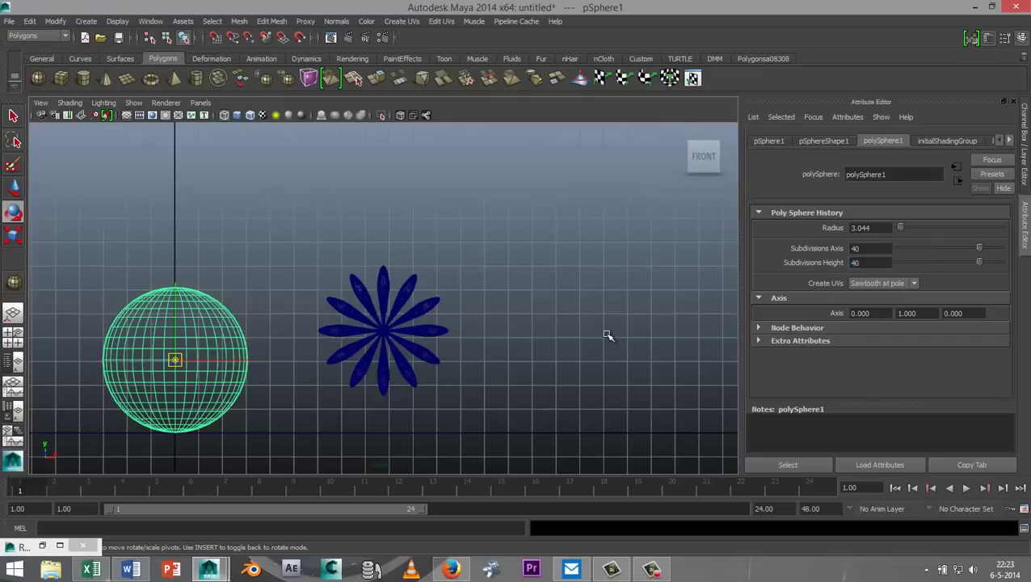
{"action": "left_click", "coordinate": [608, 336]}
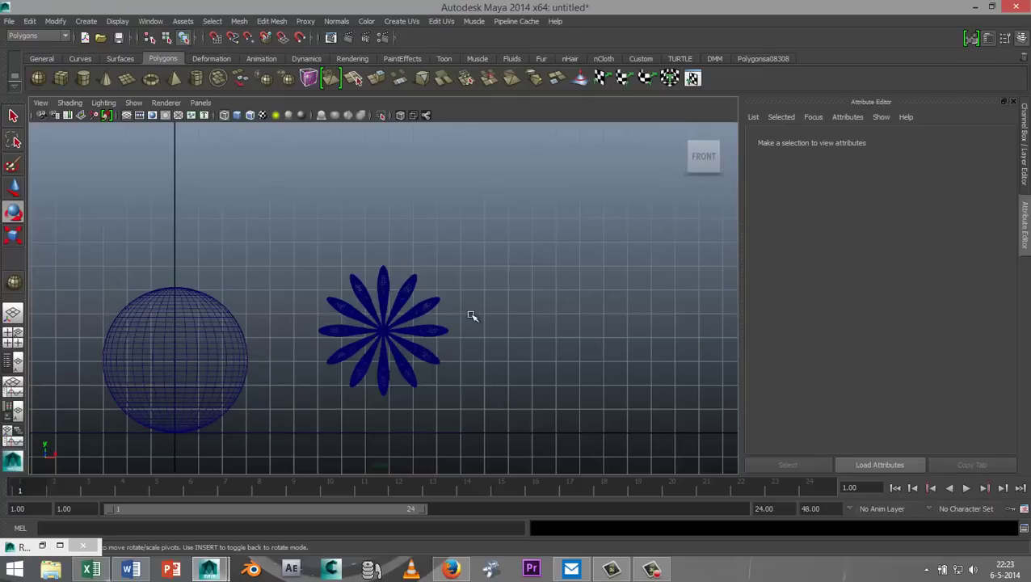
Move the flower's pivot from ground level up to the flower's centre where the petals meet.
{"action": "left_click", "coordinate": [396, 330]}
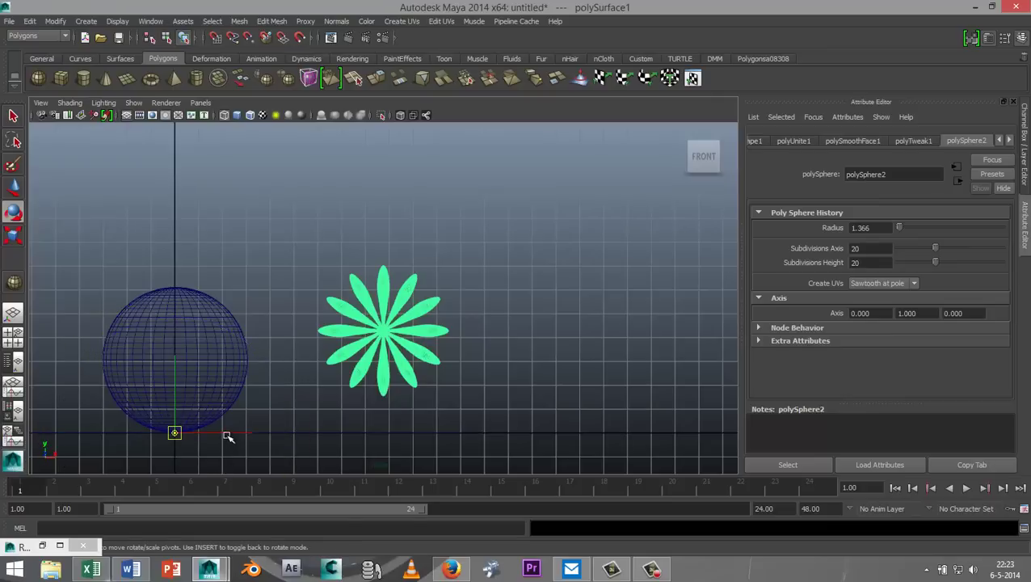
{"action": "left_click_drag", "start_coordinate": [229, 434], "coordinate": [436, 436]}
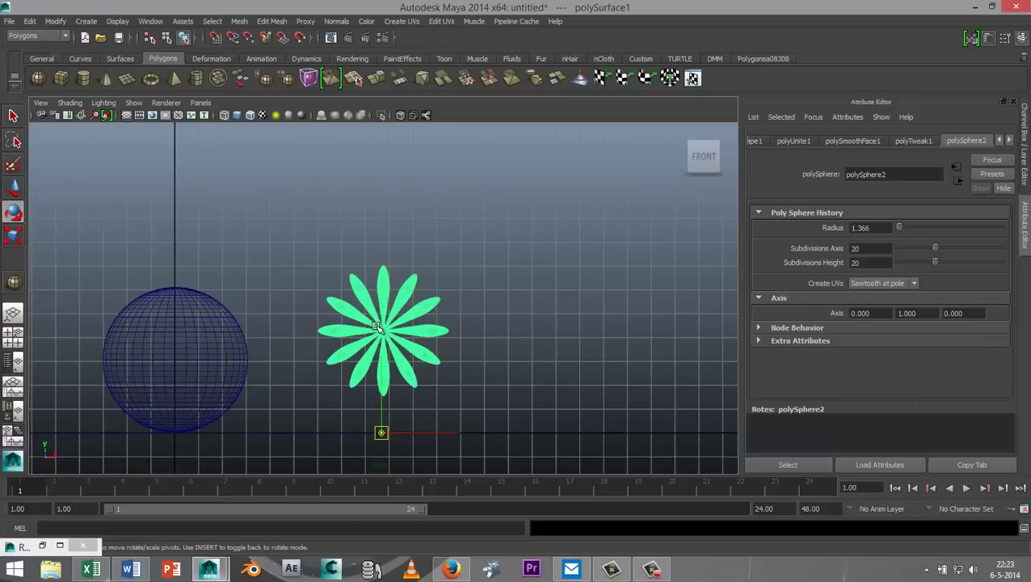
{"action": "left_click_drag", "start_coordinate": [379, 412], "coordinate": [389, 309]}
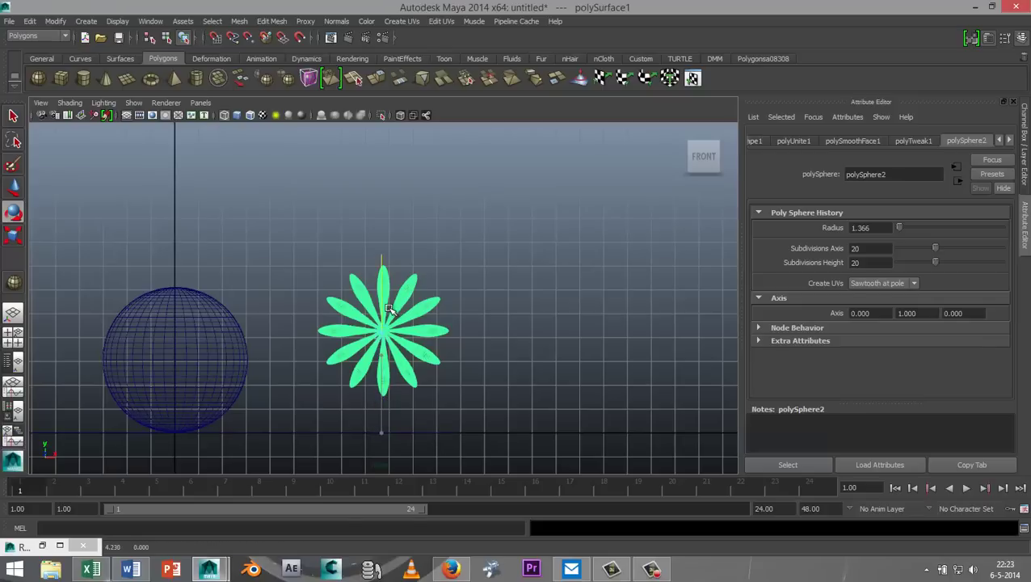
{"action": "key", "text": "f"}
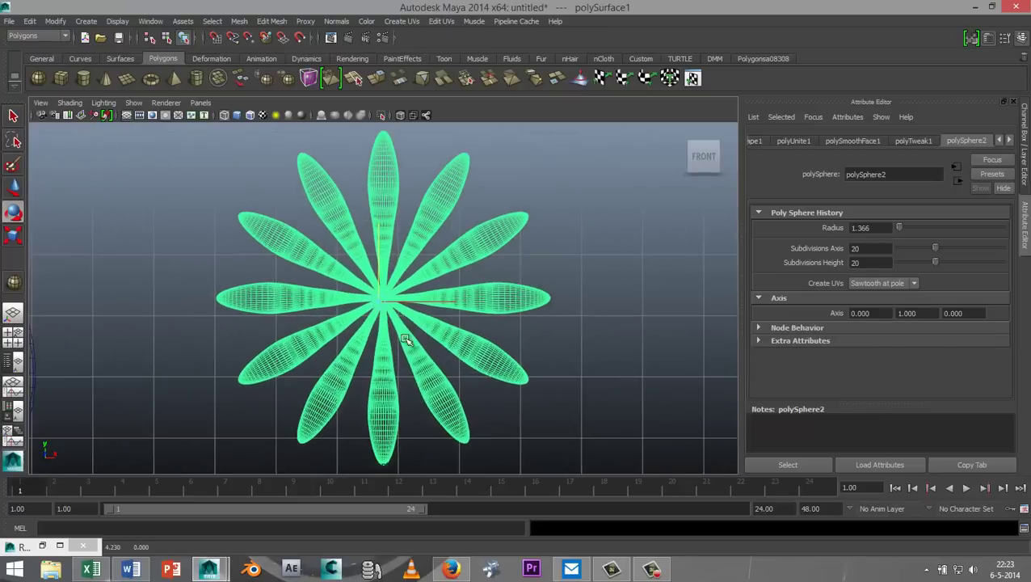
{"action": "scroll", "coordinate": [417, 343], "scroll_direction": "up", "scroll_amount": 4}
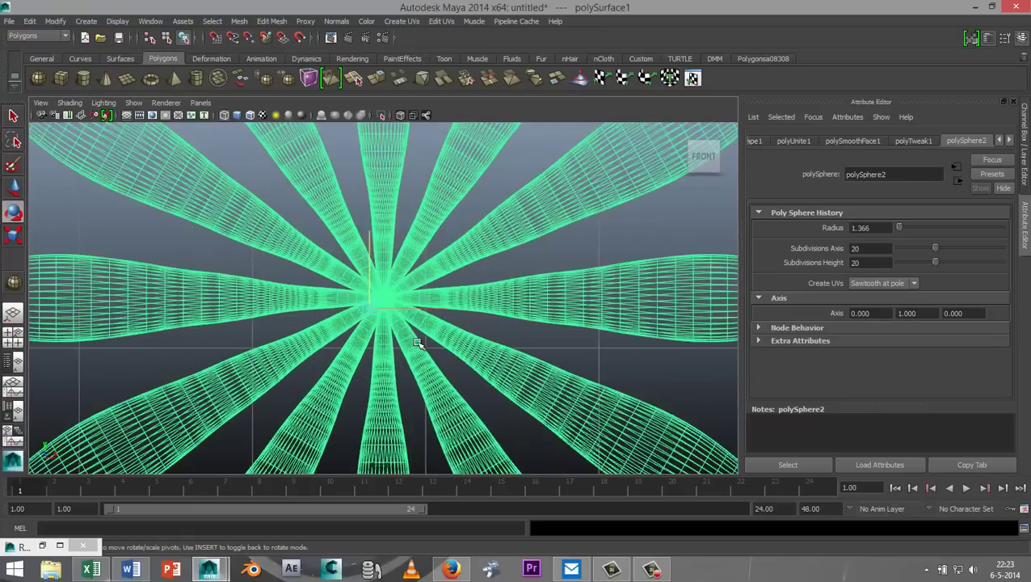
{"action": "scroll", "coordinate": [417, 343], "scroll_direction": "up", "scroll_amount": 1}
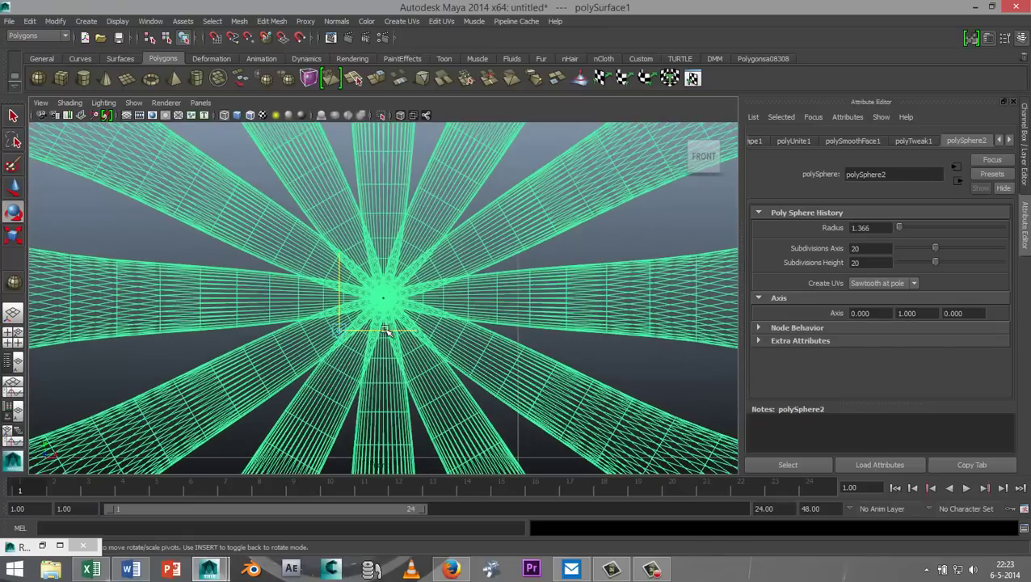
{"action": "left_click_drag", "start_coordinate": [388, 330], "coordinate": [425, 329]}
{"action": "left_click_drag", "start_coordinate": [380, 294], "coordinate": [381, 263]}
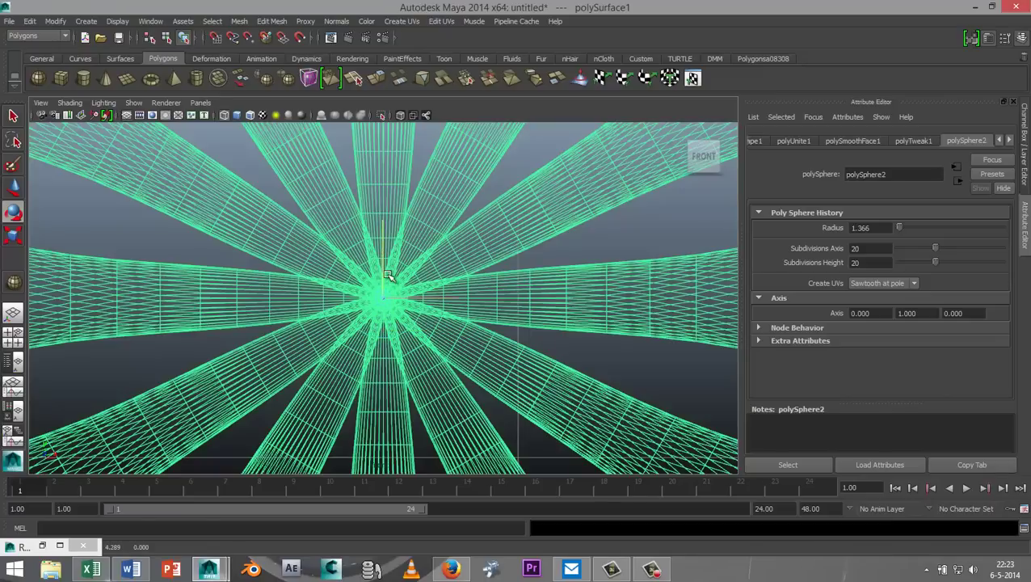
{"action": "key", "text": "Insert"}
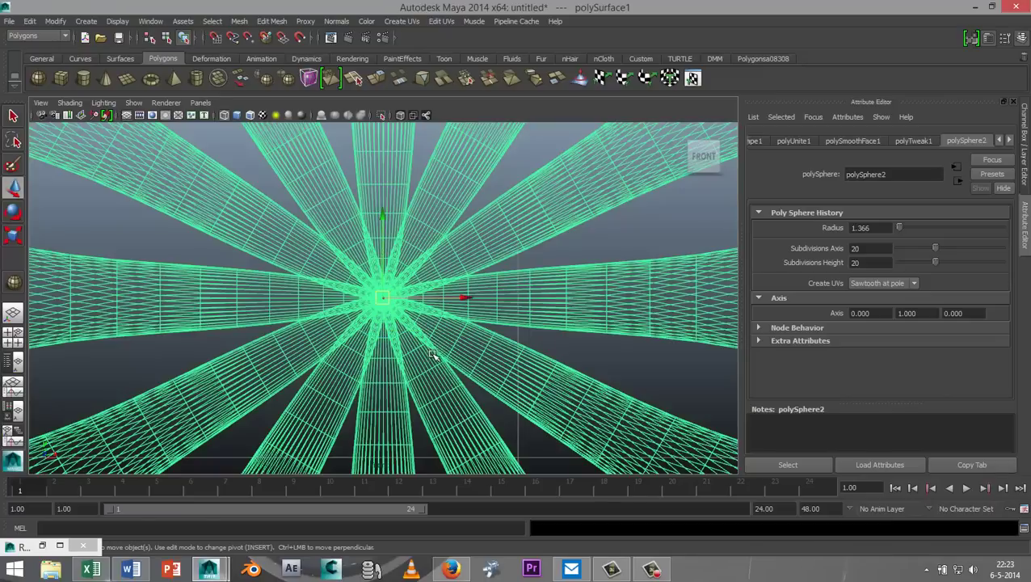
{"action": "scroll", "coordinate": [426, 355], "scroll_direction": "down", "scroll_amount": 10}
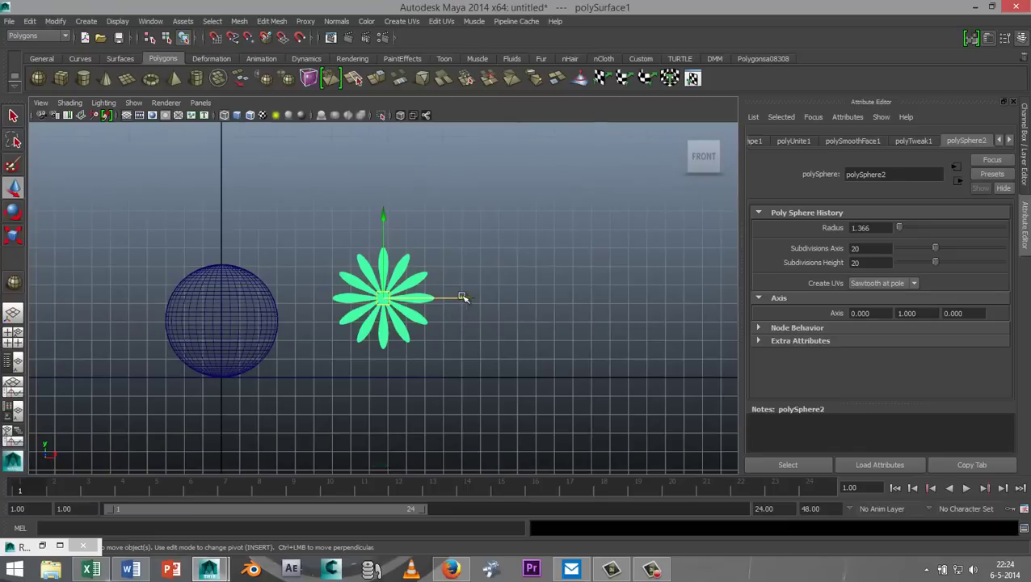
In the front view, move the flower left and down to the sphere's centre.
{"action": "left_click_drag", "start_coordinate": [462, 298], "coordinate": [302, 309]}
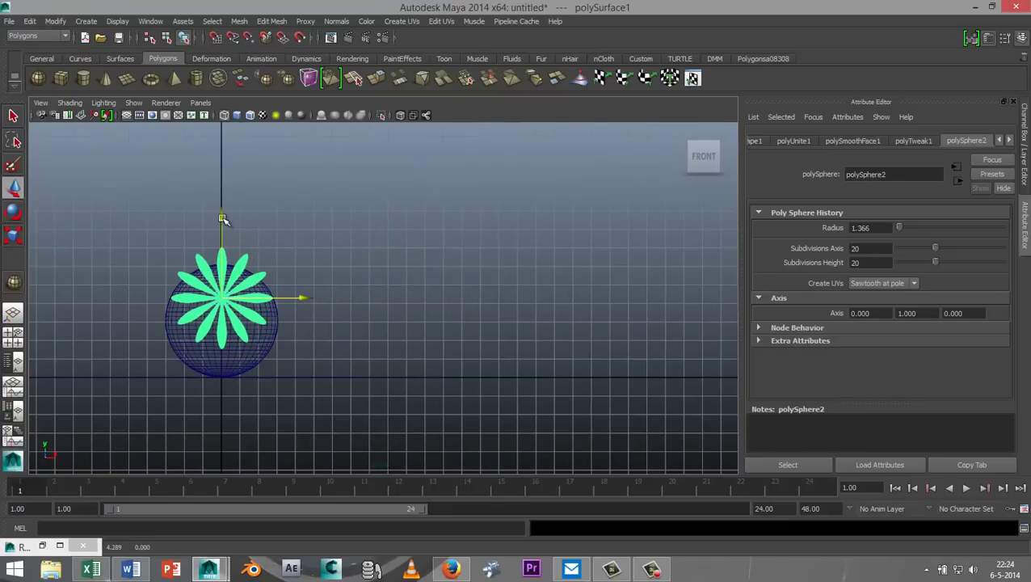
{"action": "left_click_drag", "start_coordinate": [223, 220], "coordinate": [223, 243]}
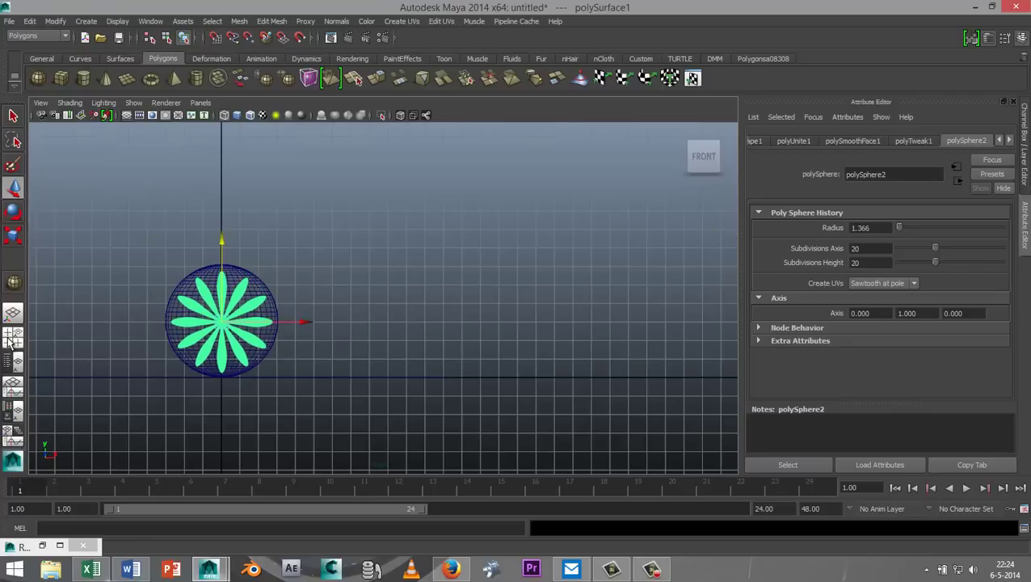
{"action": "left_click", "coordinate": [12, 339]}
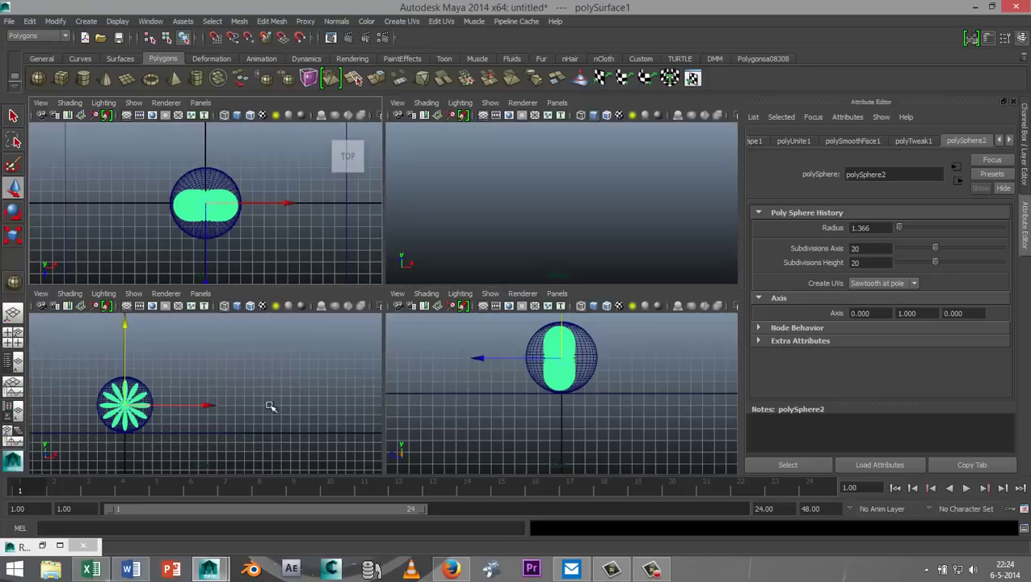
{"action": "key", "text": "space"}
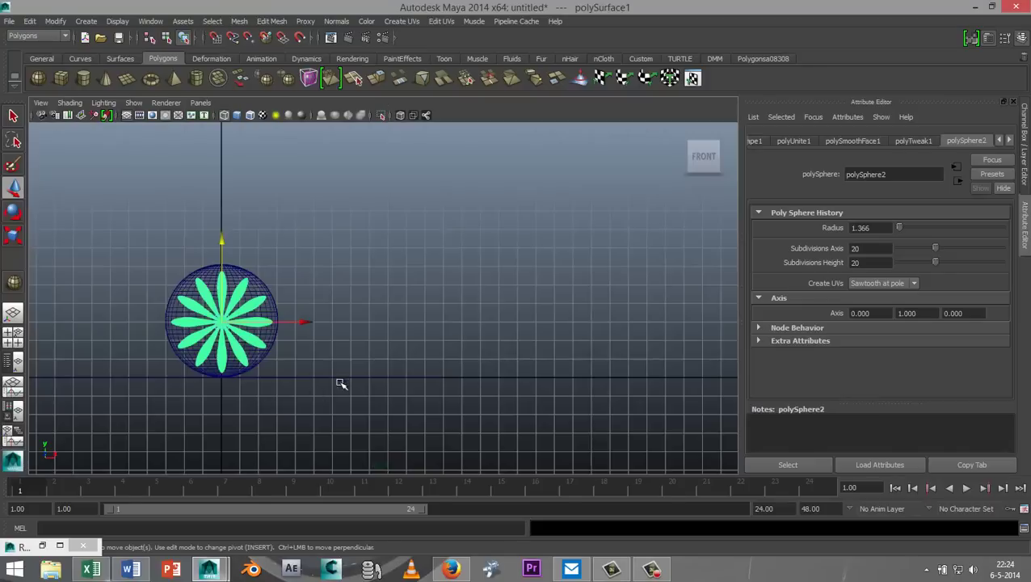
{"action": "scroll", "coordinate": [268, 360], "scroll_direction": "up", "scroll_amount": 3}
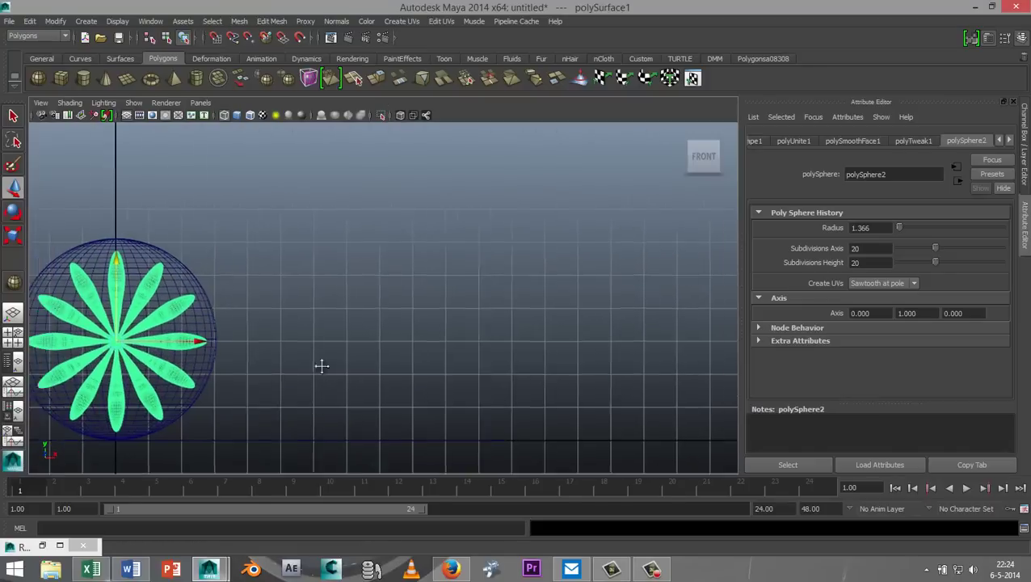
{"action": "middle_click_drag", "start_coordinate": [320, 364], "coordinate": [564, 312], "text": "alt"}
{"action": "scroll", "coordinate": [480, 353], "scroll_direction": "up", "scroll_amount": 3}
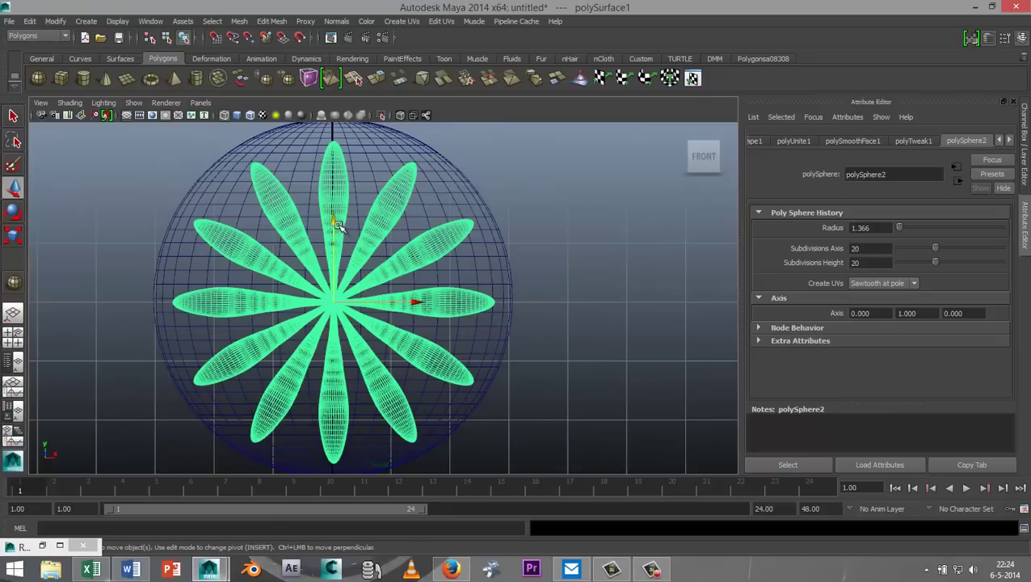
{"action": "left_click_drag", "start_coordinate": [333, 223], "coordinate": [335, 220]}
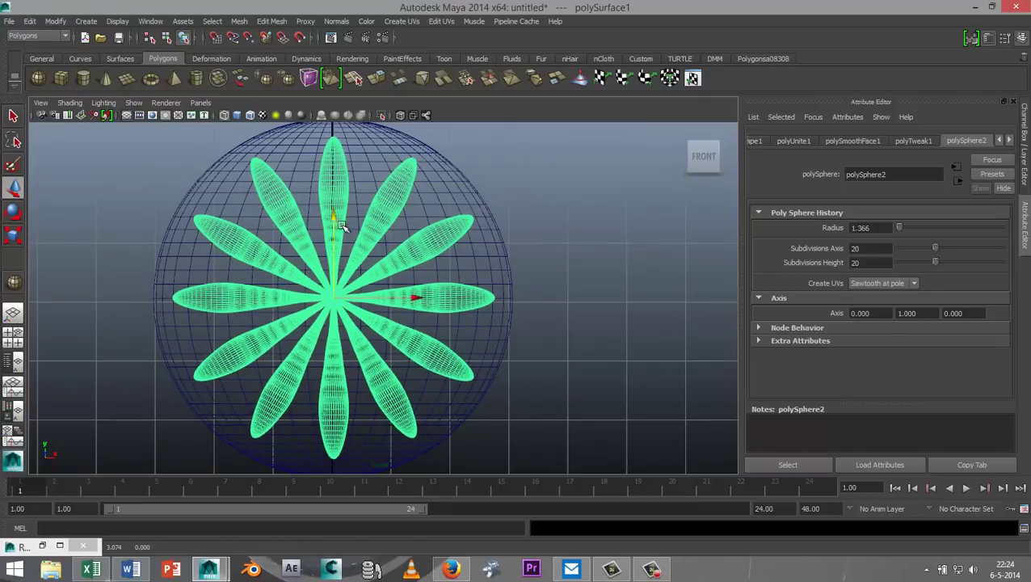
{"action": "left_click", "coordinate": [412, 299]}
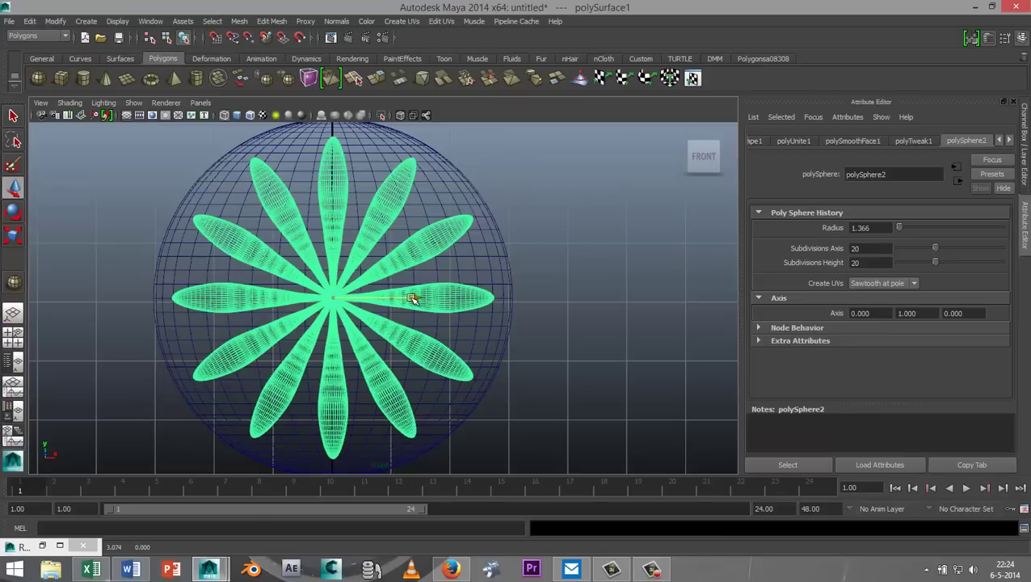
In the side view, slide the flower sideways to centre it inside the sphere.
{"action": "left_click", "coordinate": [16, 342]}
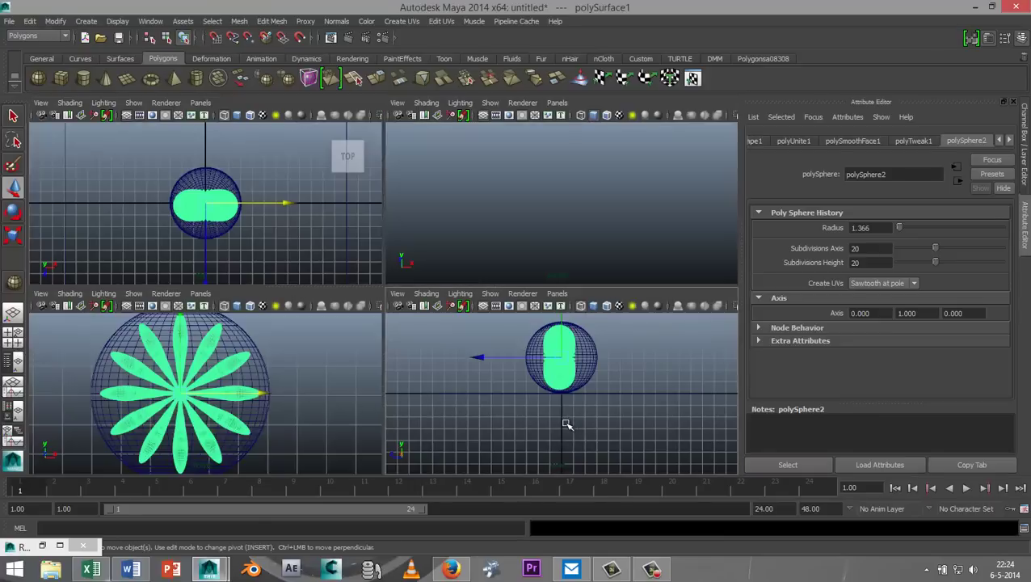
{"action": "key", "text": "space"}
{"action": "left_click_drag", "start_coordinate": [305, 227], "coordinate": [311, 226]}
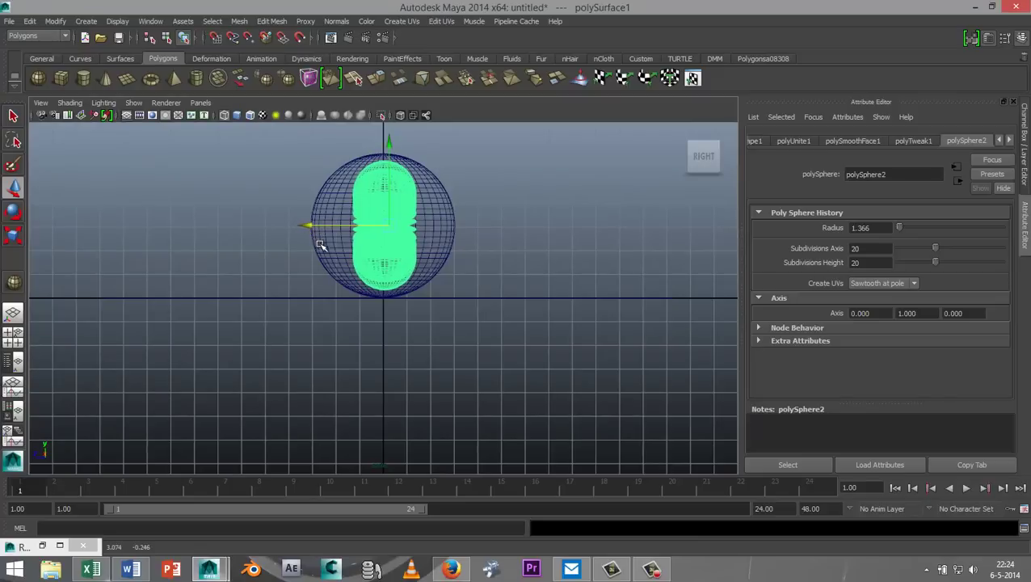
{"action": "left_click", "coordinate": [16, 338]}
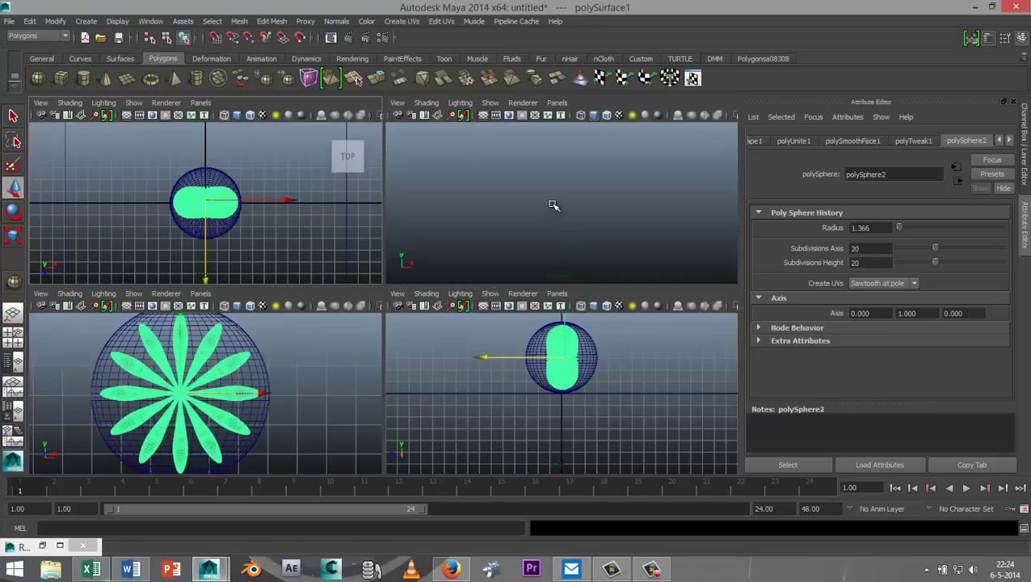
{"action": "key", "text": "space"}
Dolly out, tumble and pan the perspective view to frame the plane and sphere.
{"action": "scroll", "coordinate": [385, 320], "scroll_direction": "down", "scroll_amount": 3}
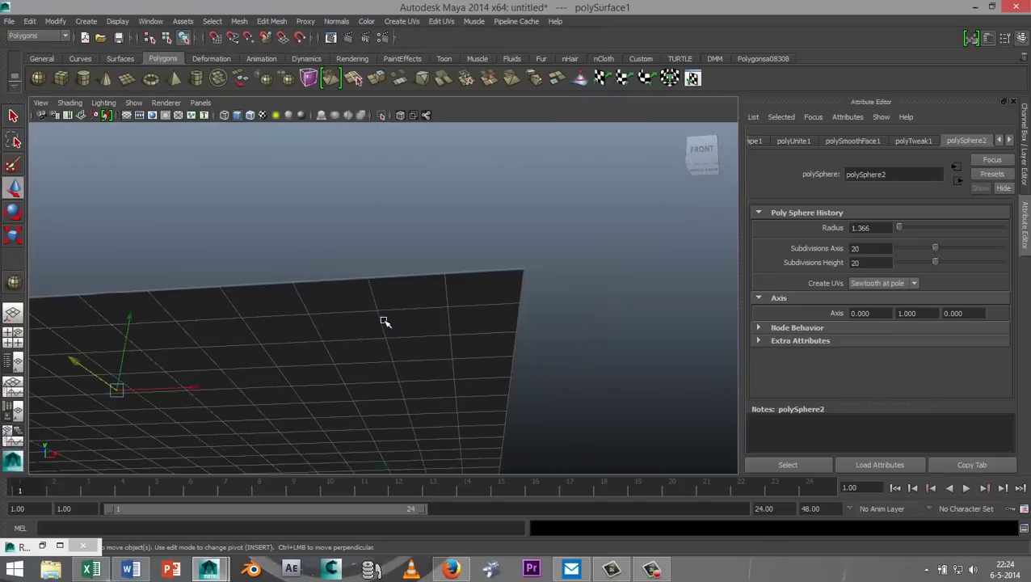
{"action": "scroll", "coordinate": [384, 321], "scroll_direction": "down", "scroll_amount": 4}
{"action": "left_click_drag", "start_coordinate": [384, 280], "coordinate": [391, 340], "text": "alt"}
{"action": "middle_click_drag", "start_coordinate": [462, 351], "coordinate": [575, 359], "text": "alt"}
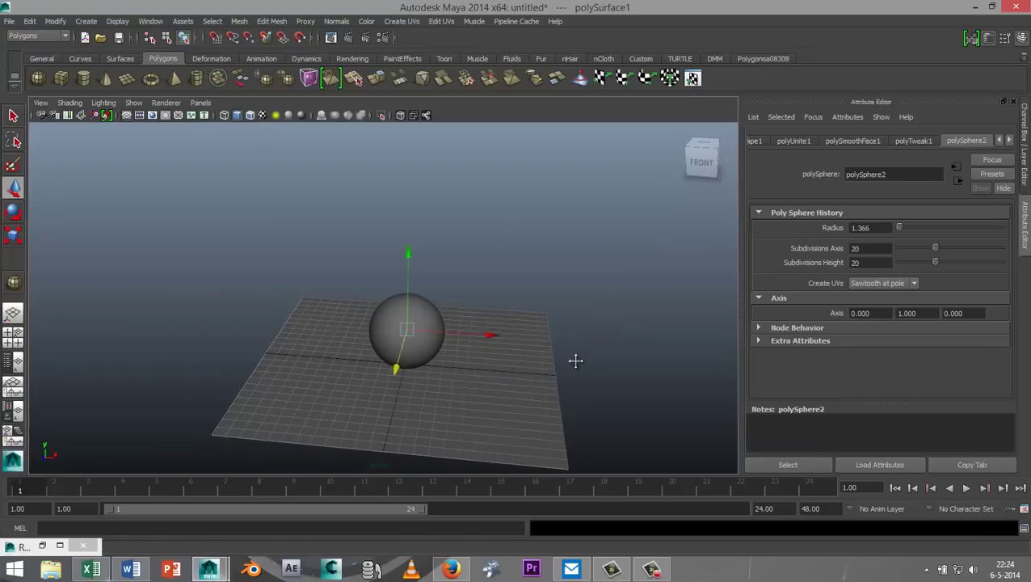
{"action": "left_click_drag", "start_coordinate": [575, 359], "coordinate": [503, 390], "text": "alt"}
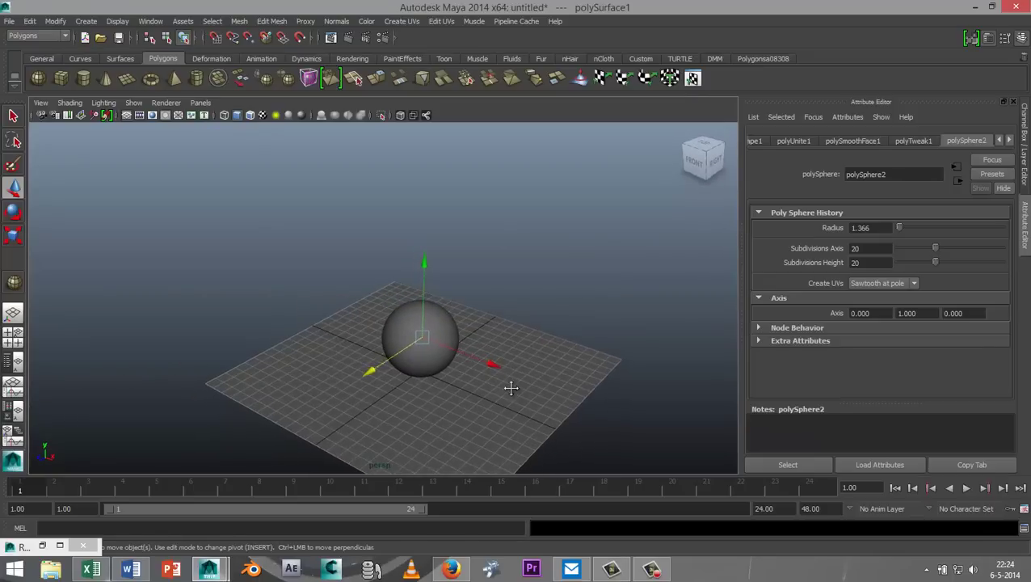
{"action": "middle_click_drag", "start_coordinate": [510, 386], "coordinate": [474, 313], "text": "alt"}
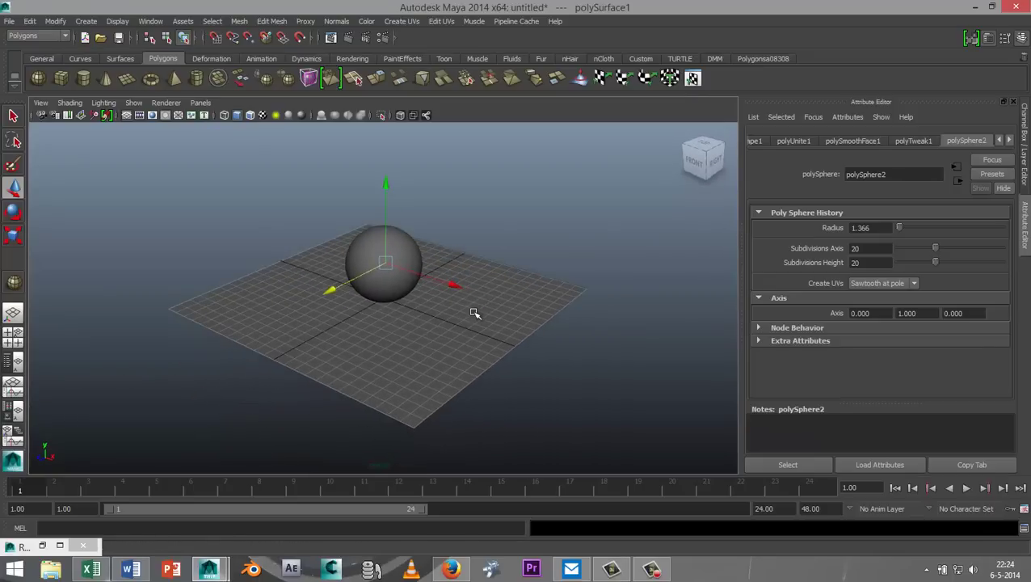
Assign a new Phong E material to the ground plane and set its colour to white.
{"action": "left_click", "coordinate": [437, 352]}
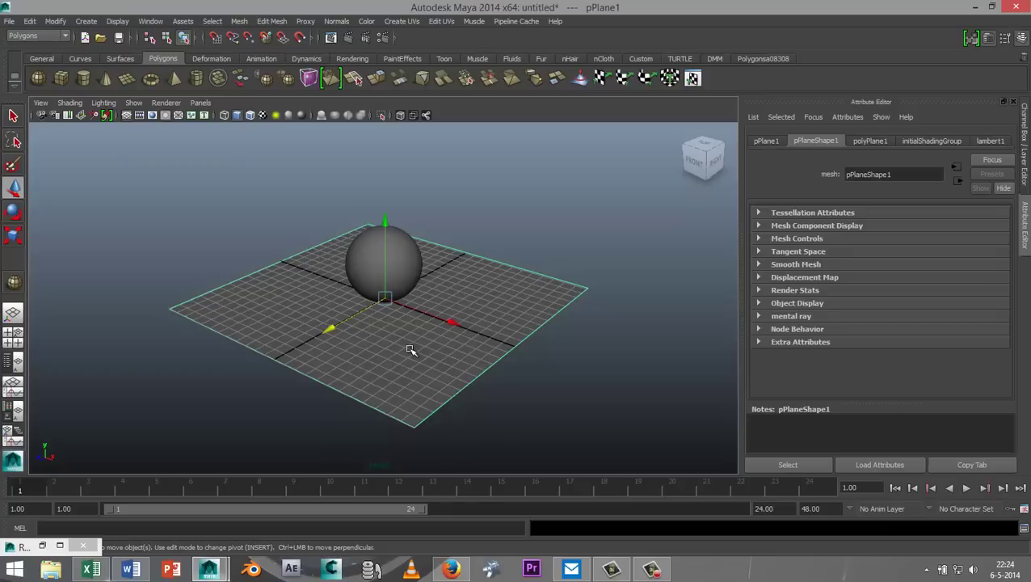
{"action": "right_click_drag", "start_coordinate": [410, 349], "coordinate": [437, 530]}
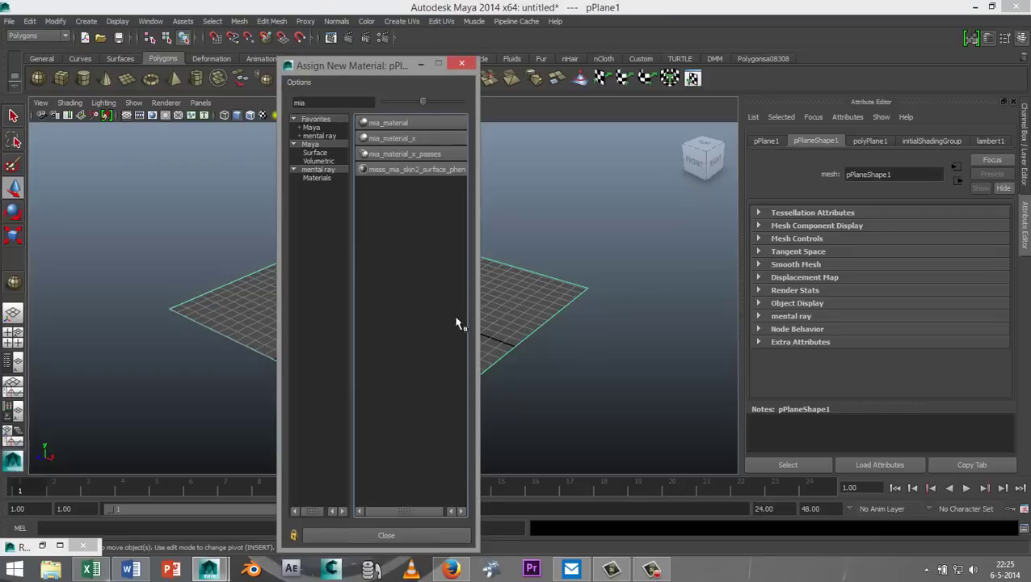
{"action": "left_click_drag", "start_coordinate": [334, 103], "coordinate": [257, 96]}
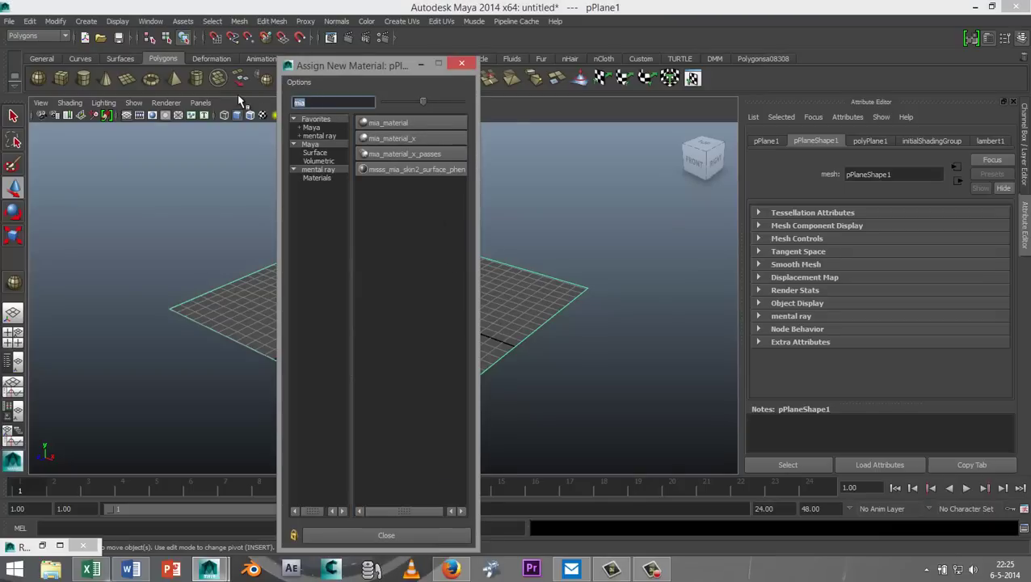
{"action": "type", "text": "ph"}
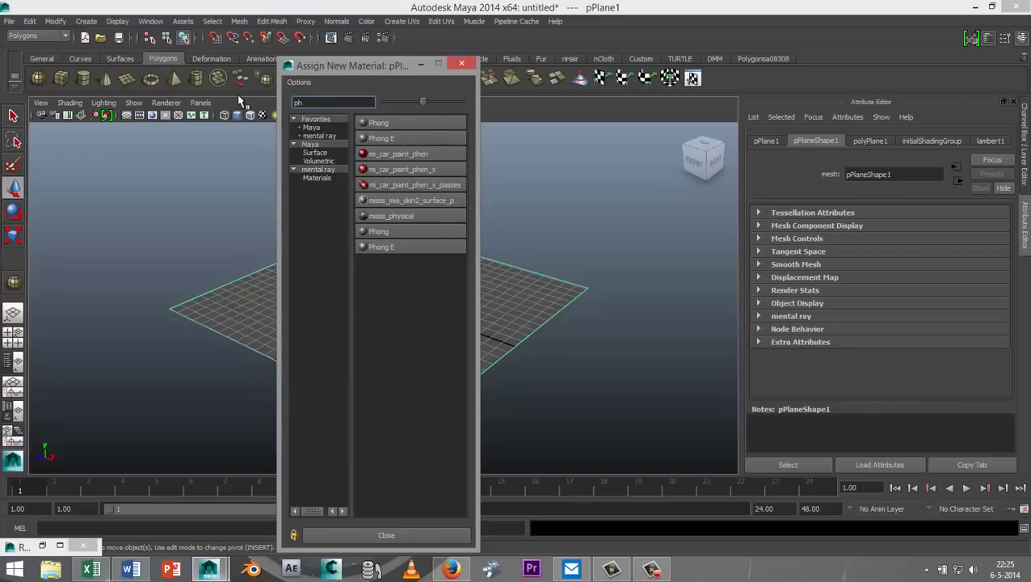
{"action": "left_click", "coordinate": [421, 139]}
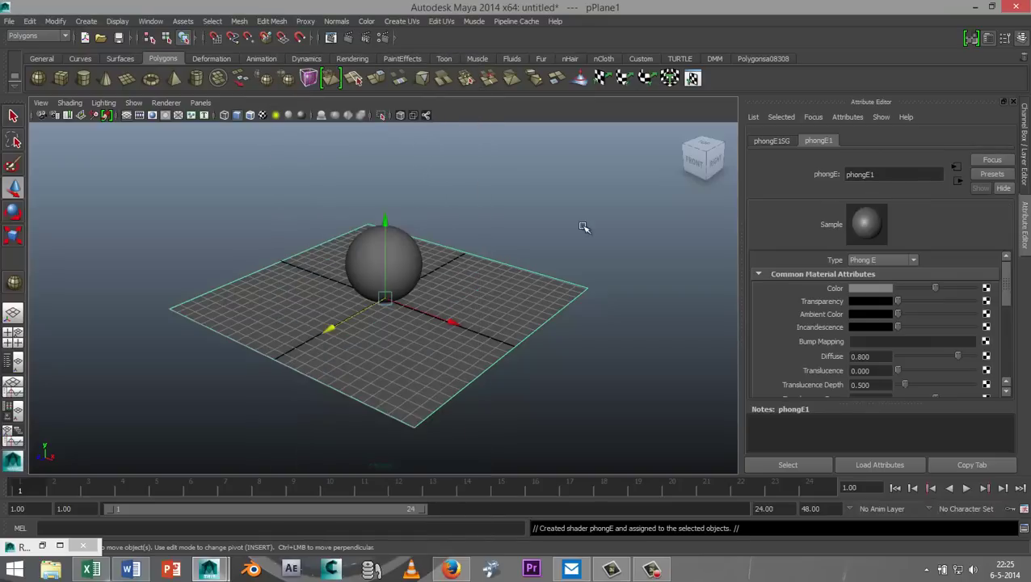
{"action": "left_click", "coordinate": [876, 290]}
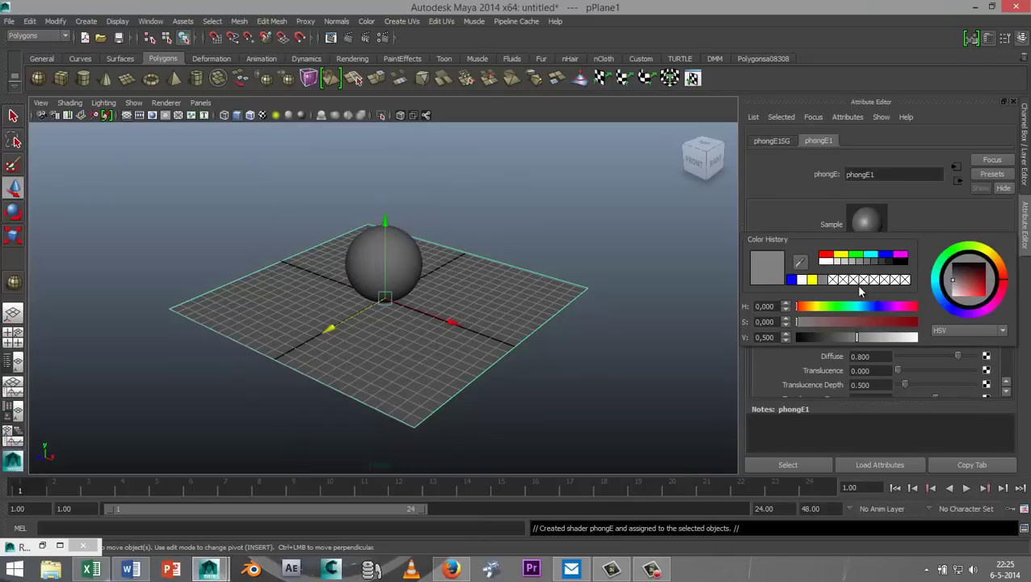
{"action": "left_click", "coordinate": [826, 260]}
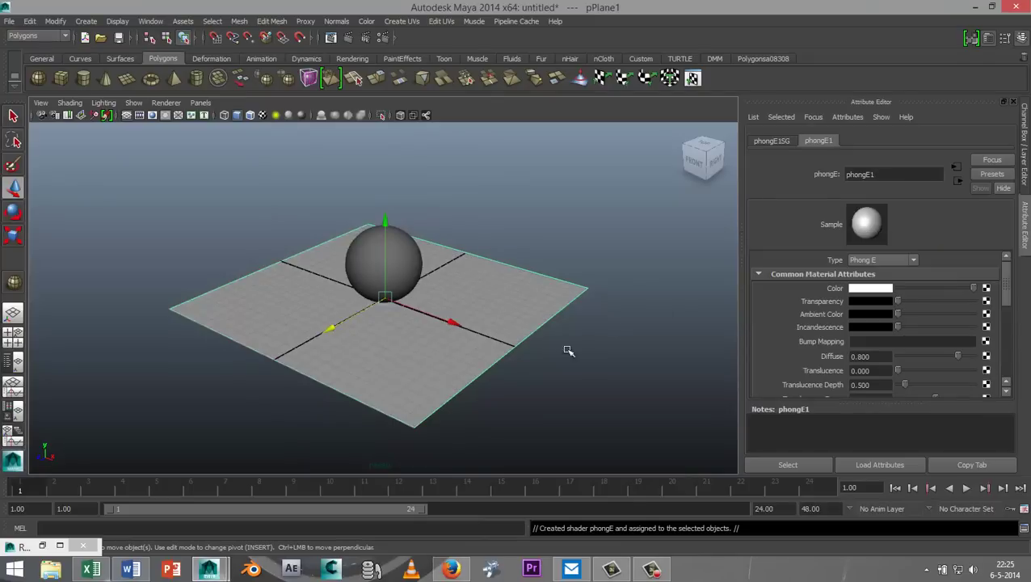
{"action": "scroll", "coordinate": [527, 387], "scroll_direction": "up", "scroll_amount": 5}
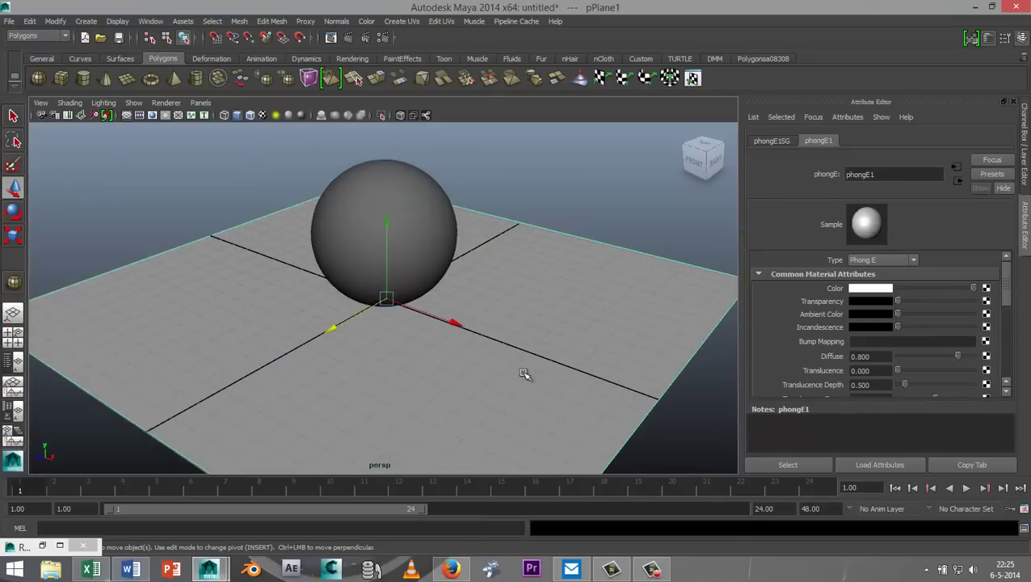
Assign a new mia_material_x shader to the sphere.
{"action": "left_click", "coordinate": [420, 213]}
{"action": "right_click", "coordinate": [417, 215]}
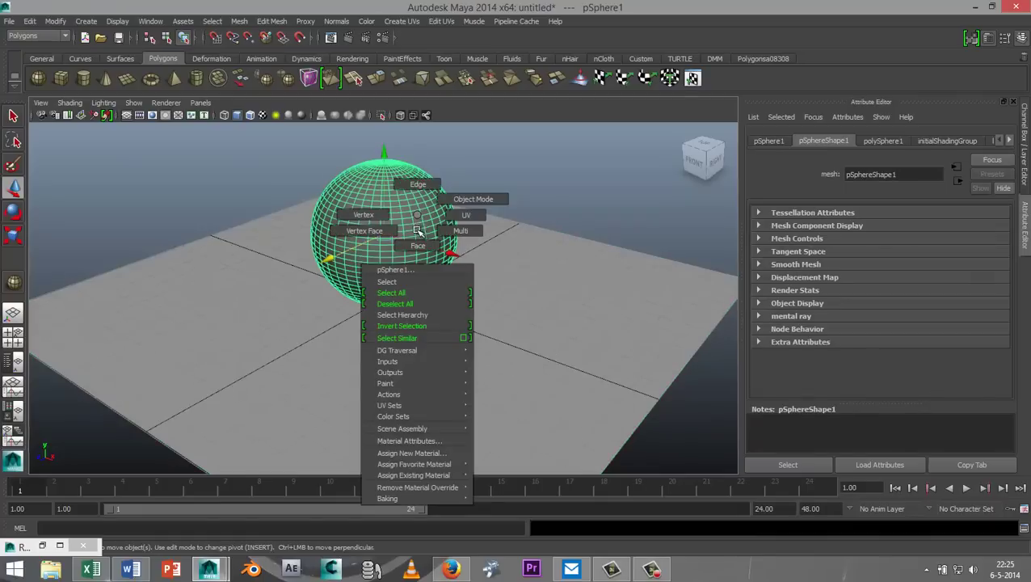
{"action": "left_click", "coordinate": [443, 452]}
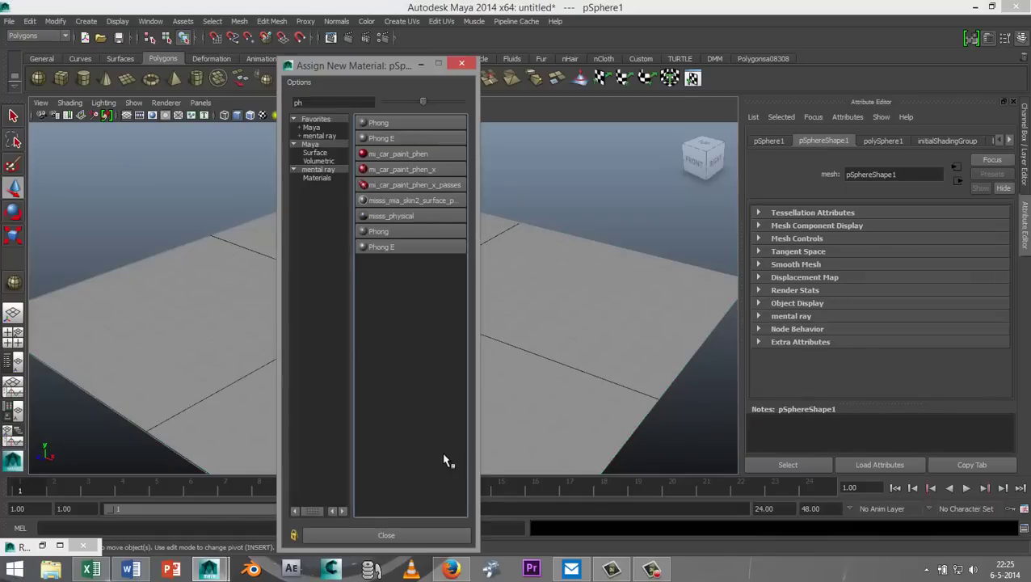
{"action": "double_click", "coordinate": [329, 102]}
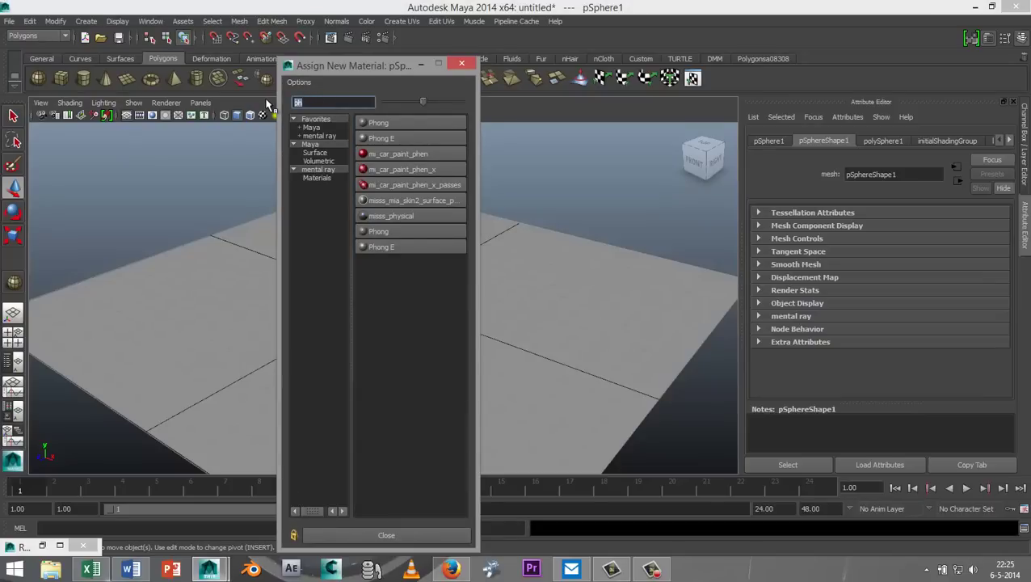
{"action": "type", "text": "mia"}
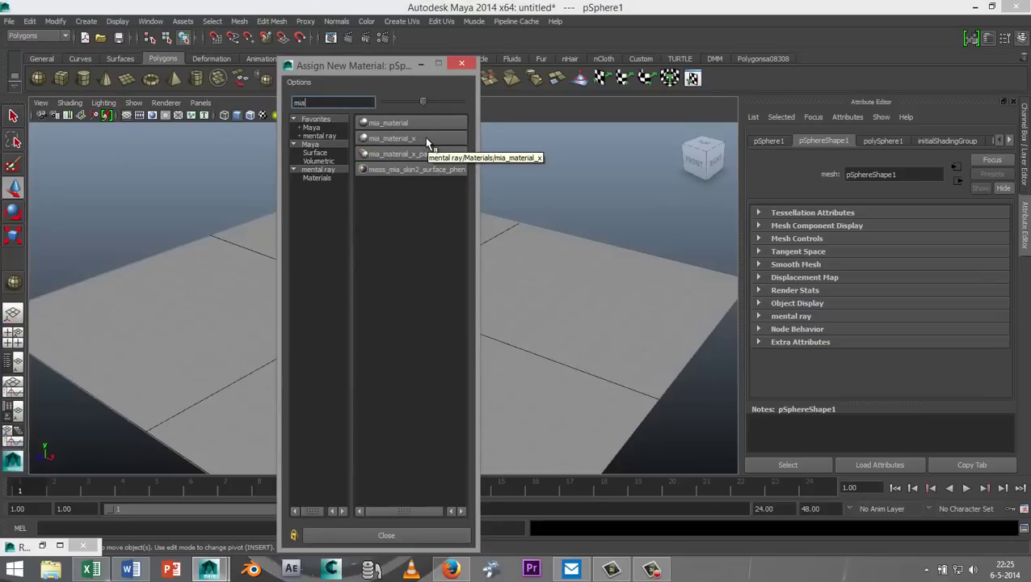
{"action": "left_click", "coordinate": [424, 137]}
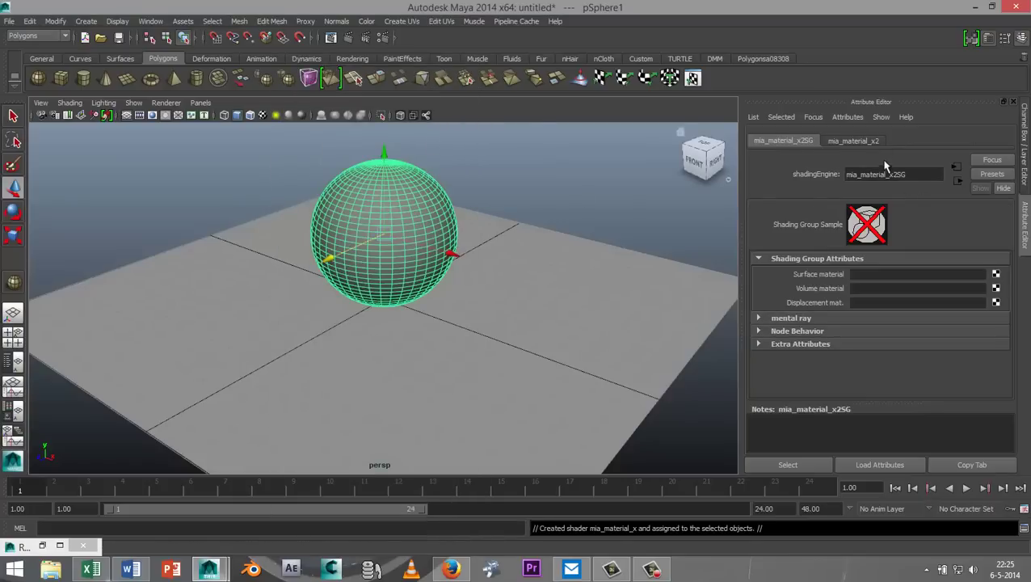
Replace mia_material_x2's settings with the GlassSolid preset.
{"action": "left_click", "coordinate": [855, 140]}
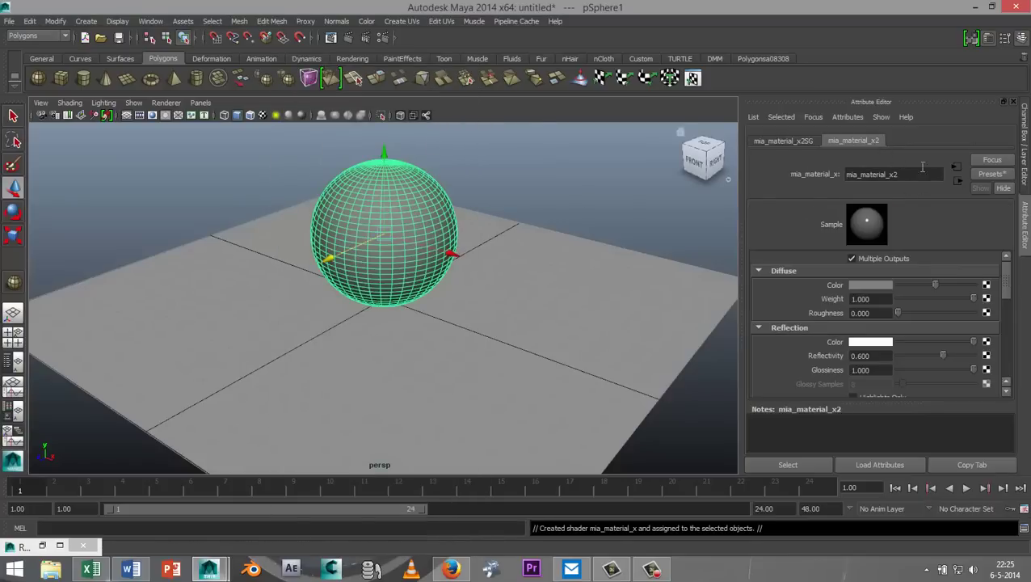
{"action": "left_click", "coordinate": [994, 175]}
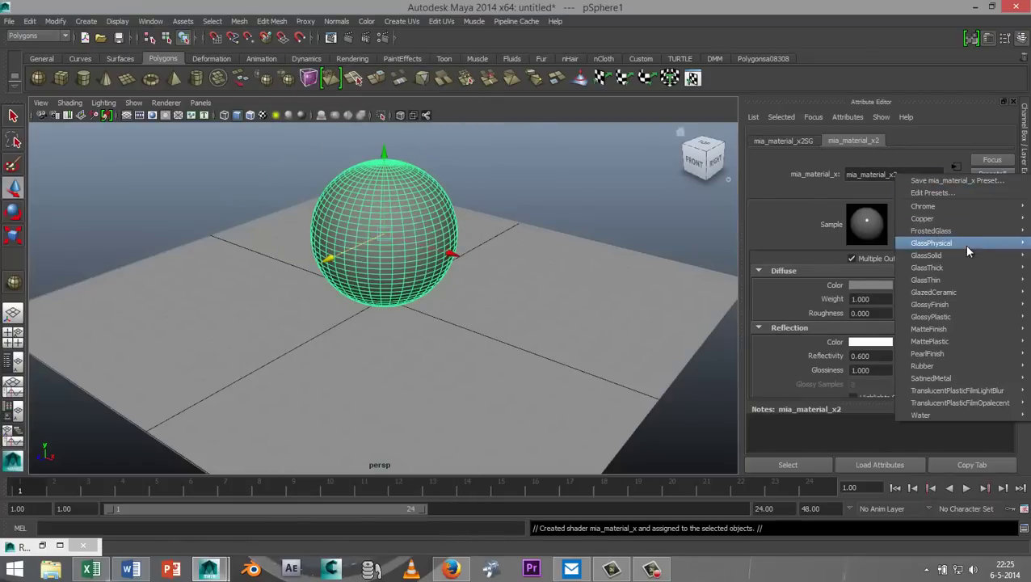
{"action": "mouse_move", "coordinate": [957, 253]}
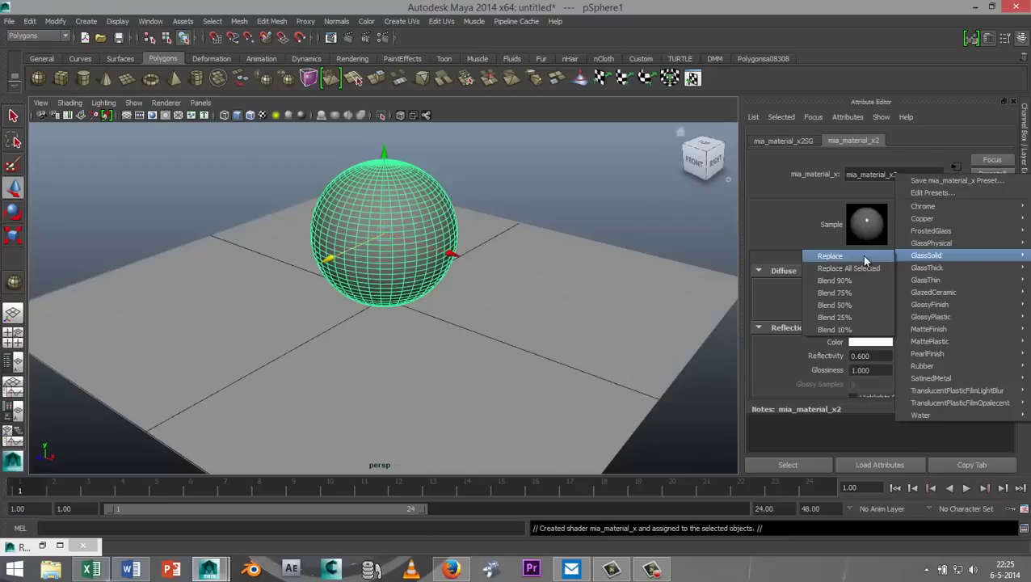
{"action": "left_click", "coordinate": [830, 256]}
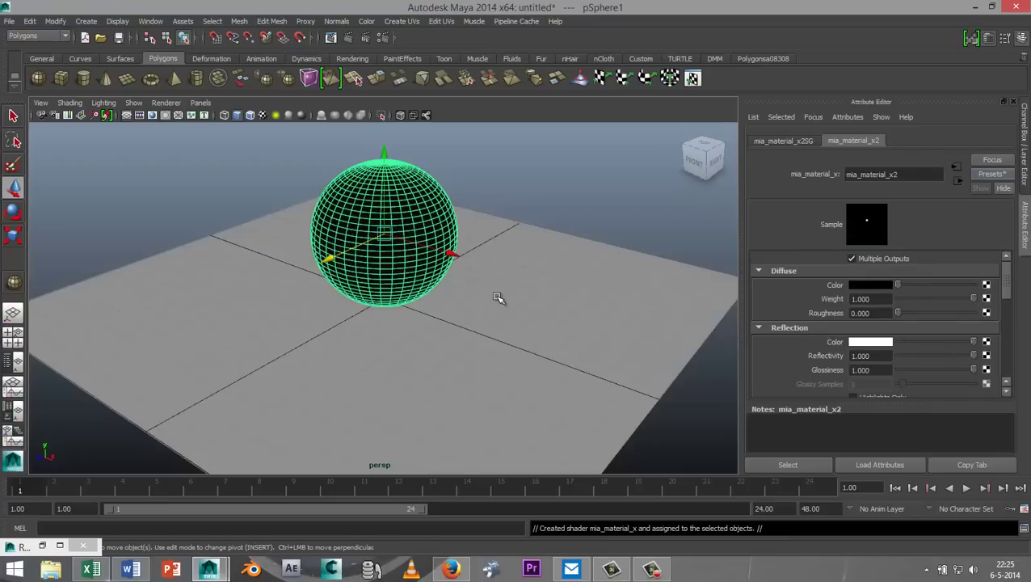
Create a point light and position it above and to the left of the sphere.
{"action": "middle_click_drag", "start_coordinate": [491, 313], "coordinate": [483, 340], "text": "alt"}
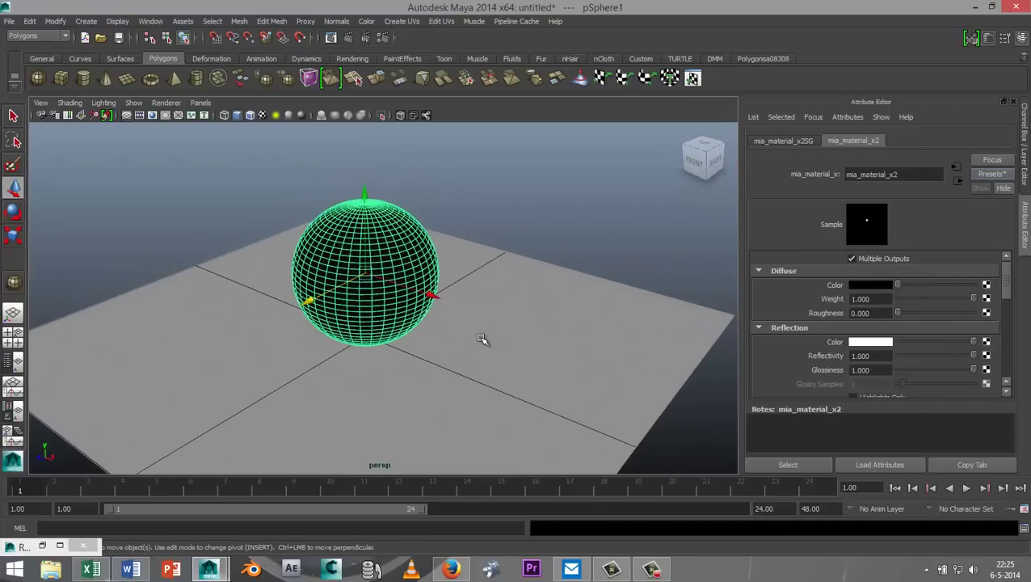
{"action": "left_click", "coordinate": [92, 25]}
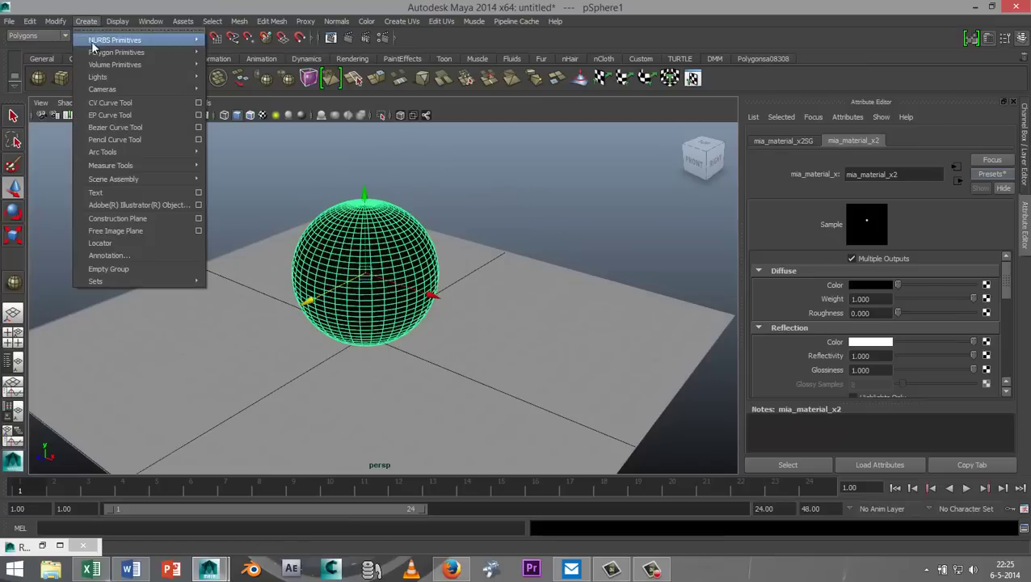
{"action": "mouse_move", "coordinate": [108, 75]}
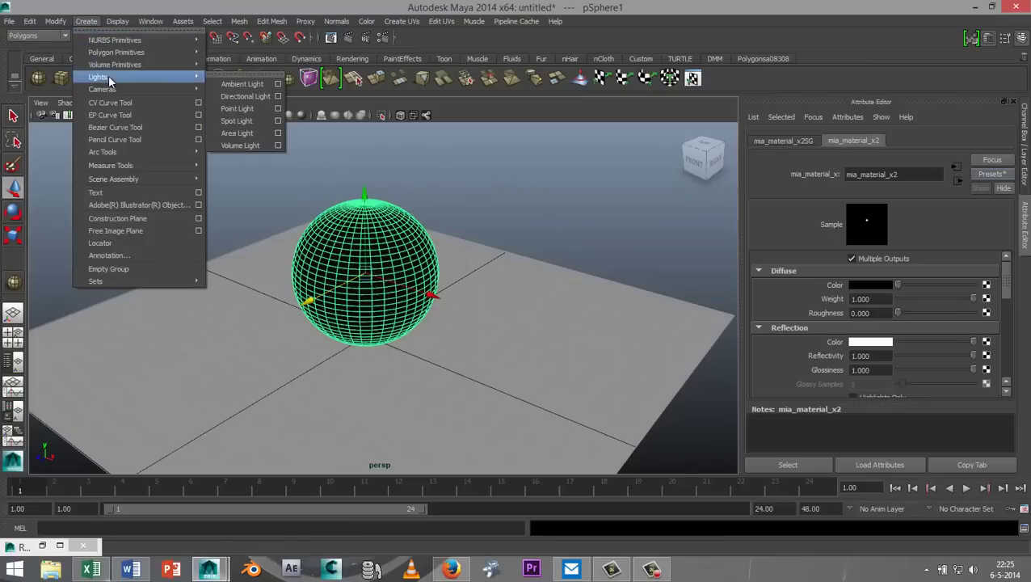
{"action": "left_click", "coordinate": [238, 109]}
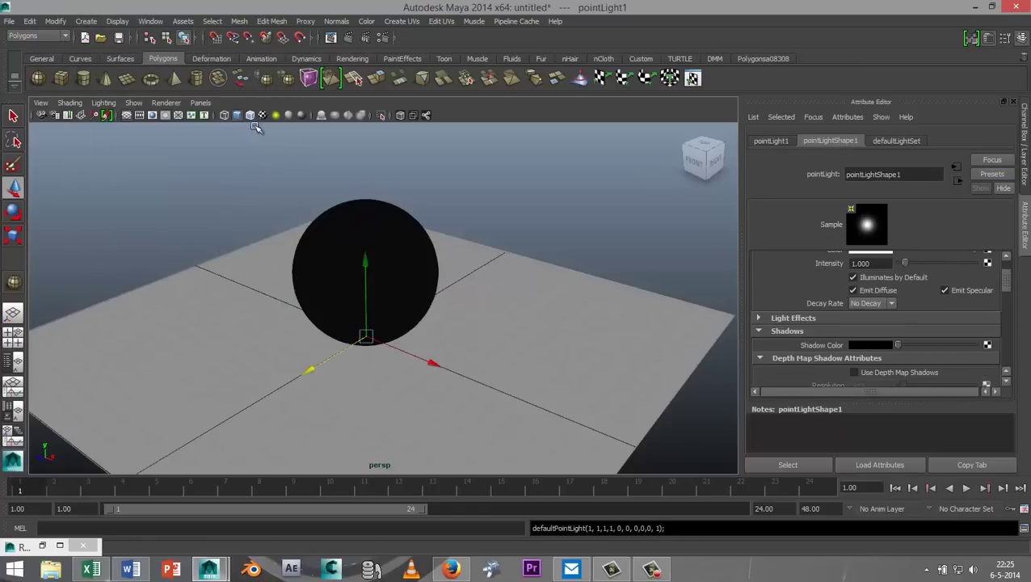
{"action": "left_click_drag", "start_coordinate": [366, 265], "coordinate": [356, 87]}
{"action": "scroll", "coordinate": [412, 280], "scroll_direction": "down", "scroll_amount": 4}
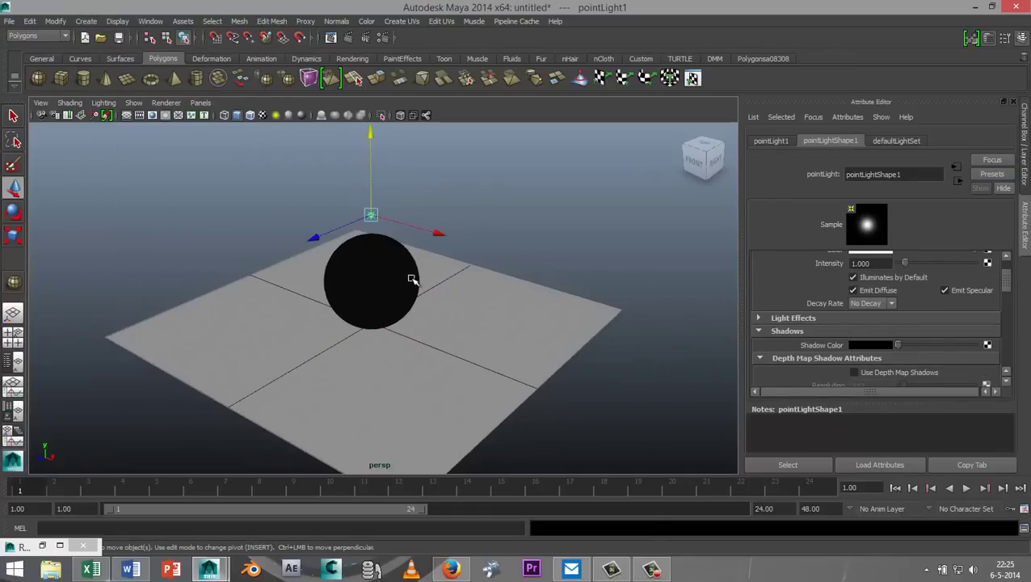
{"action": "left_click_drag", "start_coordinate": [488, 283], "coordinate": [488, 309], "text": "alt"}
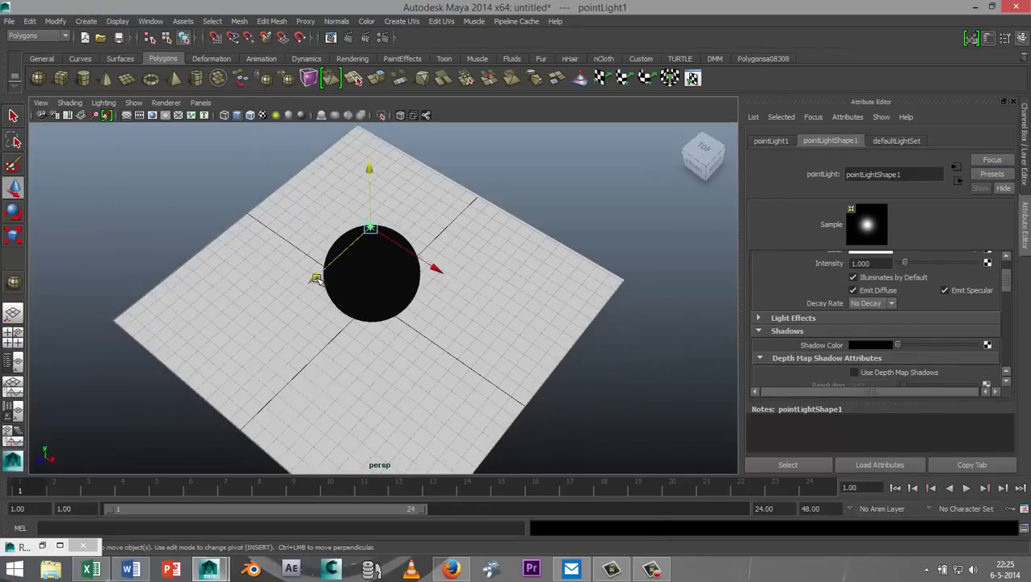
{"action": "key", "text": "t"}
{"action": "left_click_drag", "start_coordinate": [298, 295], "coordinate": [223, 387]}
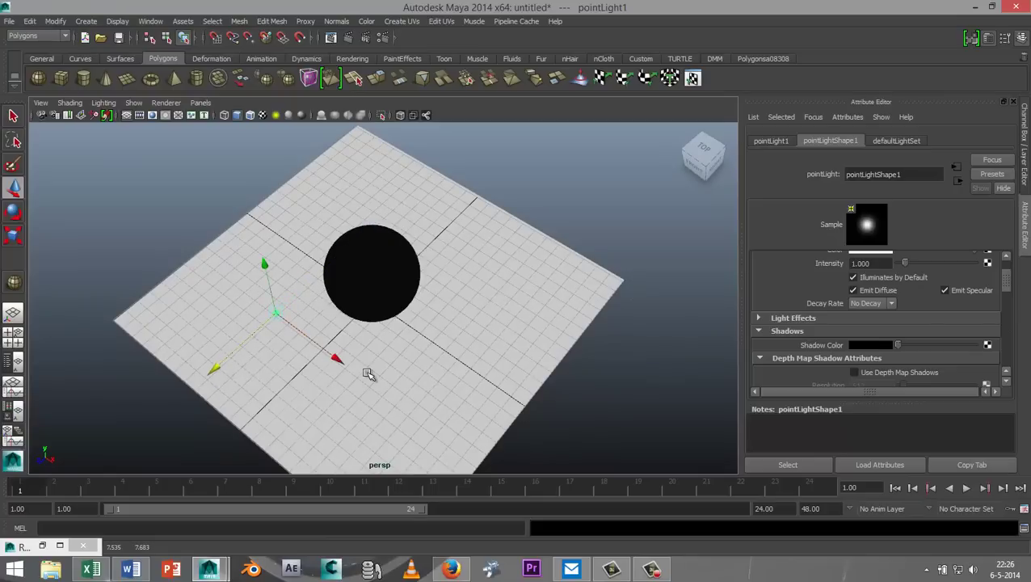
Duplicate the light, move the copy toward the plane's front, and reselect the first light.
{"action": "key", "text": "ctrl+d"}
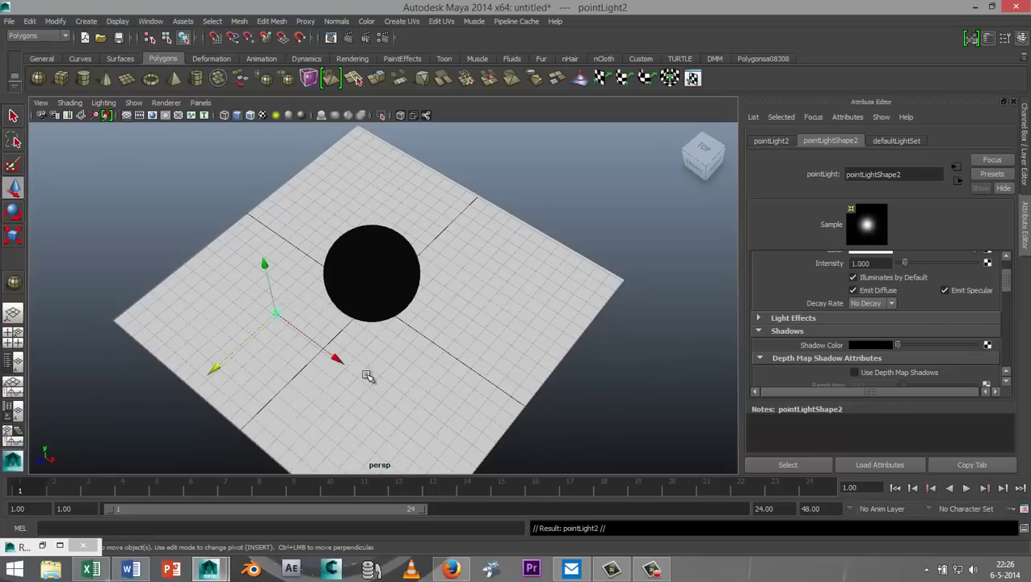
{"action": "left_click_drag", "start_coordinate": [338, 362], "coordinate": [449, 439]}
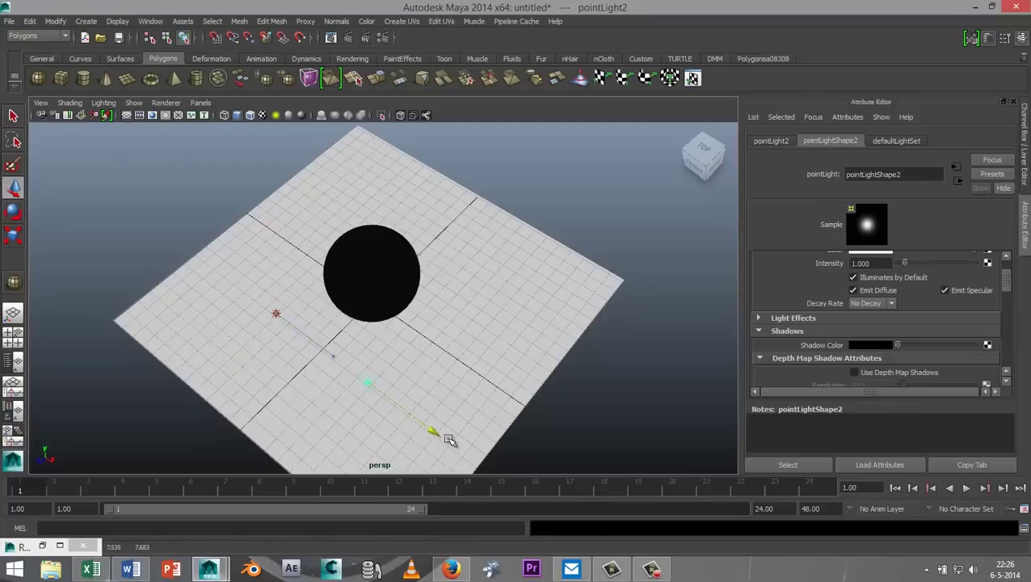
{"action": "left_click", "coordinate": [275, 314]}
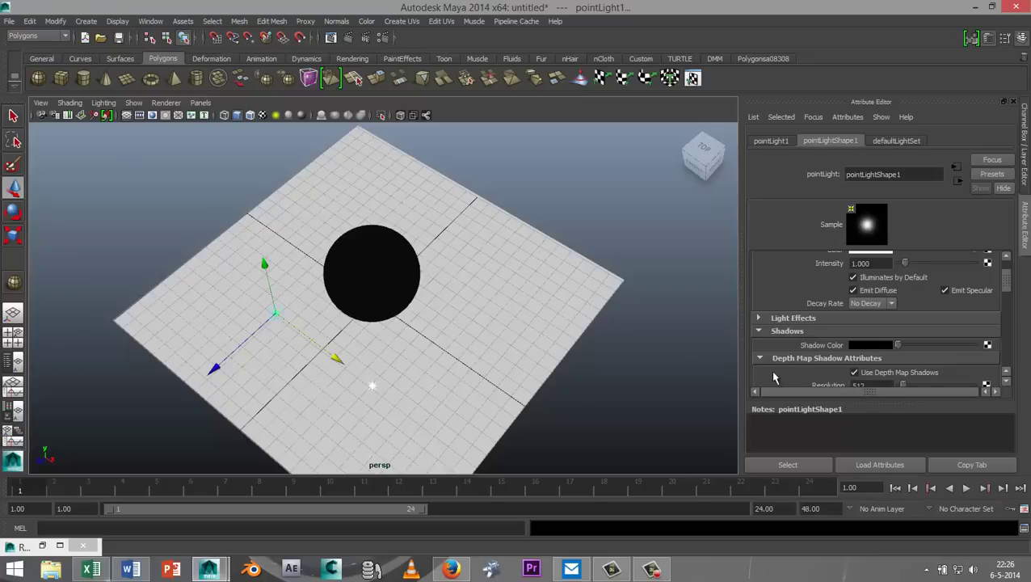
Scale pPlane1 up uniformly several times so it spreads far beyond the sphere.
{"action": "left_click_drag", "start_coordinate": [489, 364], "coordinate": [532, 359], "text": "alt"}
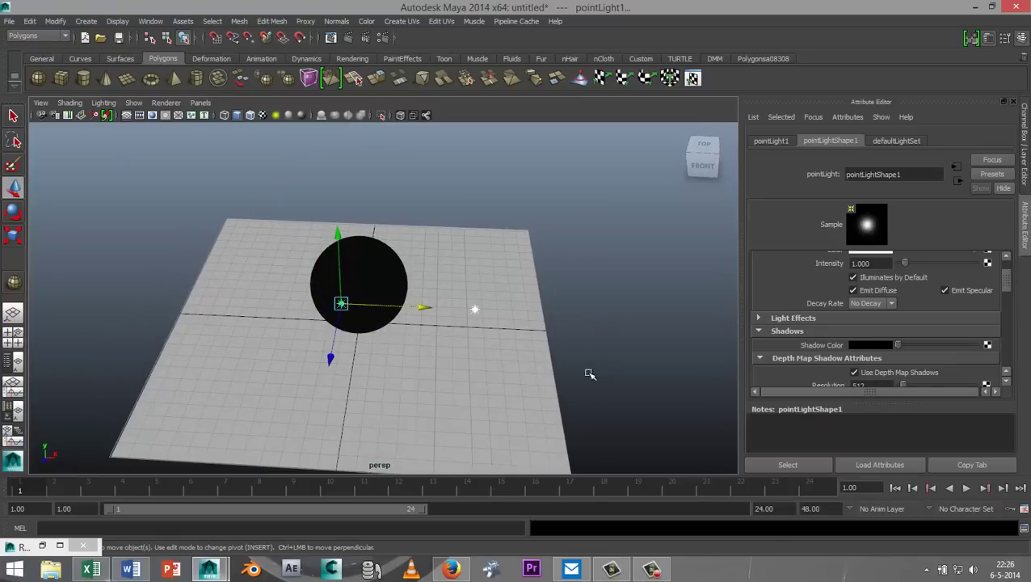
{"action": "left_click", "coordinate": [512, 388]}
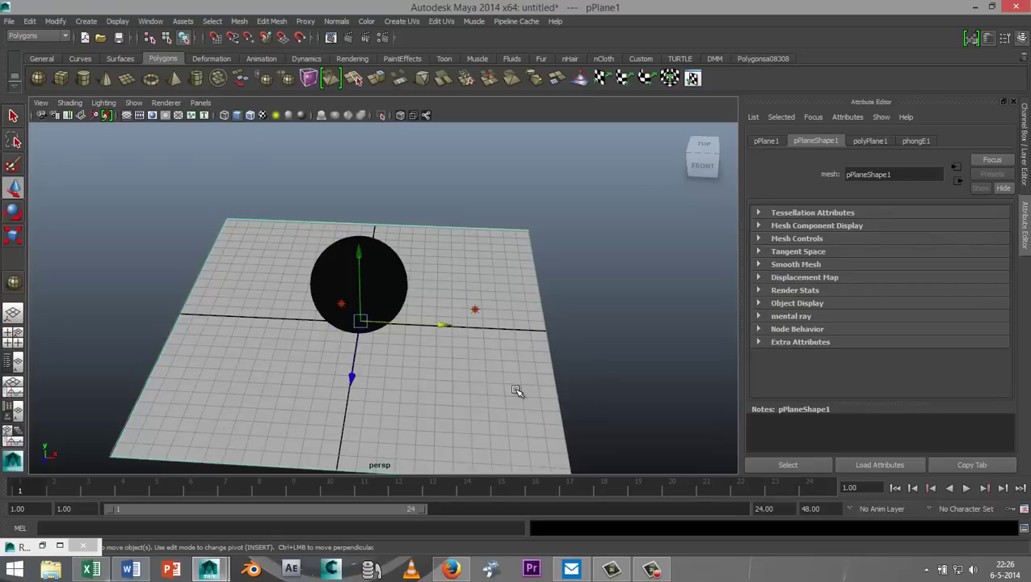
{"action": "key", "text": "r"}
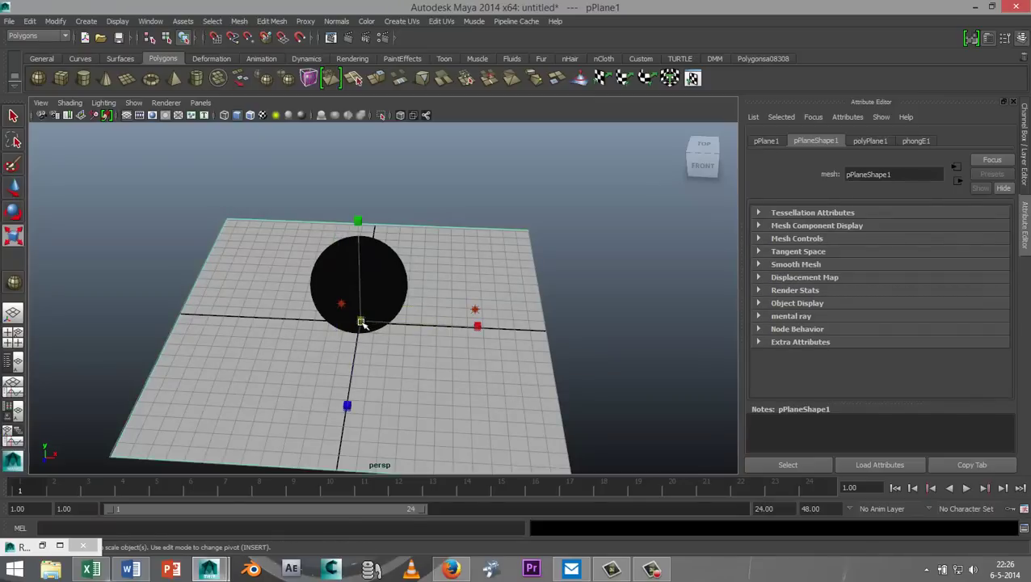
{"action": "left_click_drag", "start_coordinate": [360, 322], "coordinate": [717, 323]}
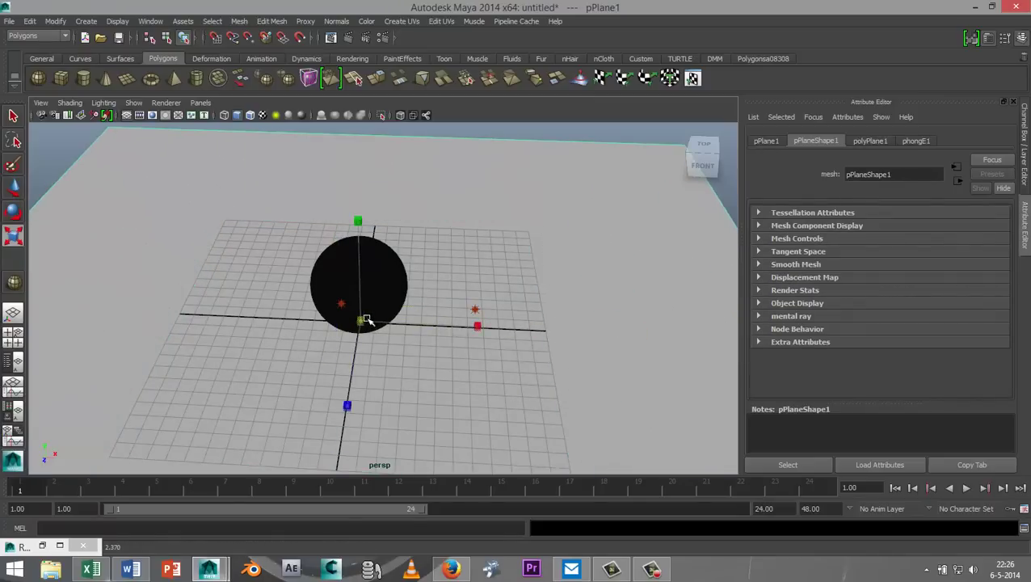
{"action": "left_click_drag", "start_coordinate": [366, 320], "coordinate": [658, 331]}
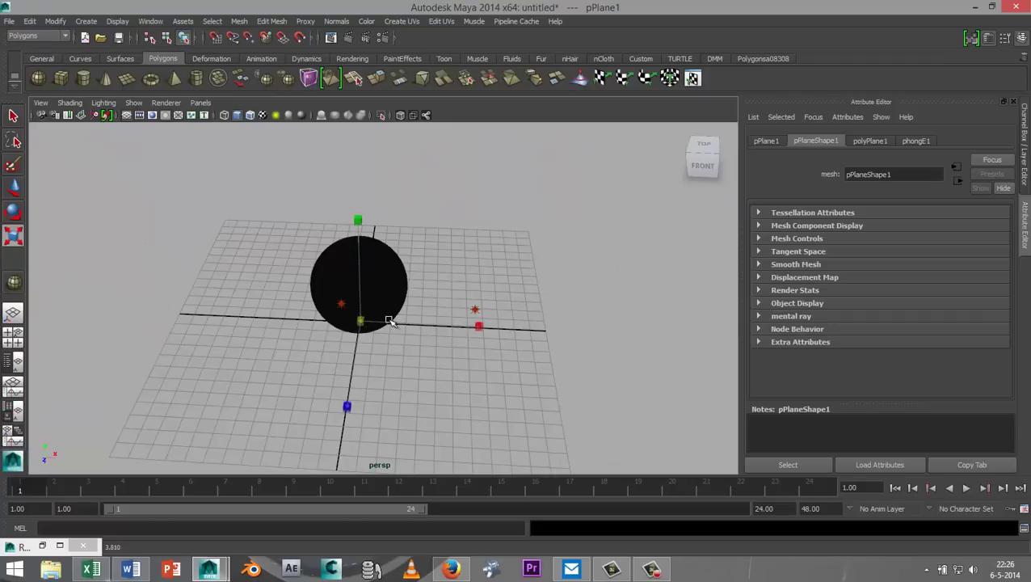
{"action": "left_click_drag", "start_coordinate": [390, 321], "coordinate": [540, 382]}
{"action": "left_click_drag", "start_coordinate": [461, 414], "coordinate": [524, 407], "text": "alt"}
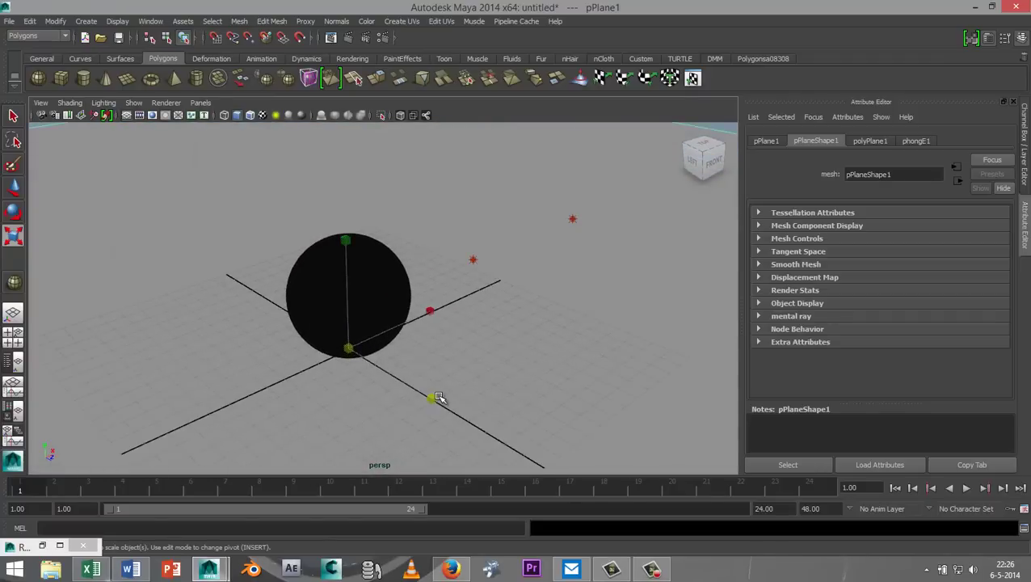
{"action": "scroll", "coordinate": [437, 396], "scroll_direction": "up", "scroll_amount": 4}
{"action": "scroll", "coordinate": [441, 394], "scroll_direction": "up", "scroll_amount": 2}
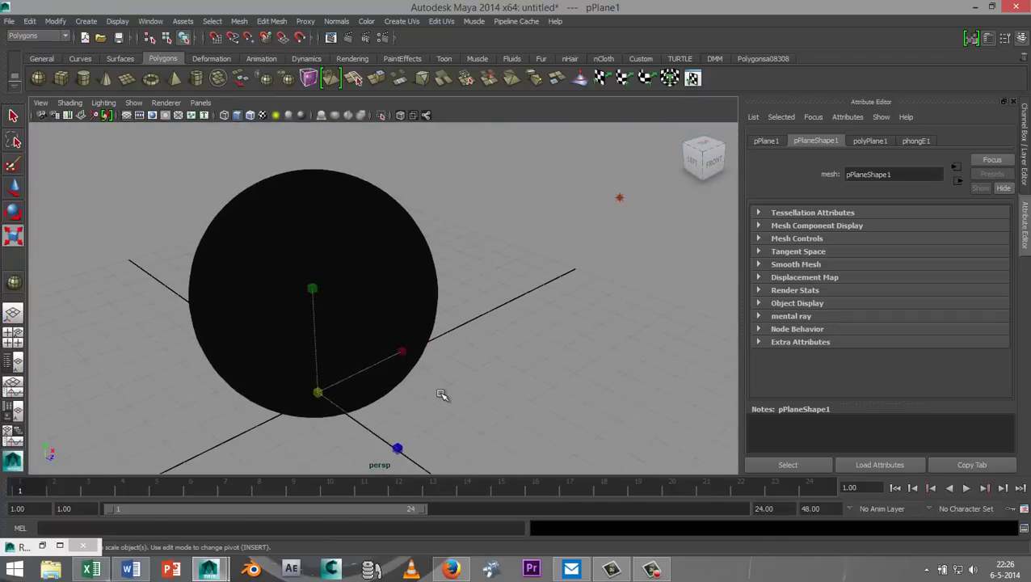
{"action": "middle_click_drag", "start_coordinate": [441, 394], "coordinate": [499, 388], "text": "alt"}
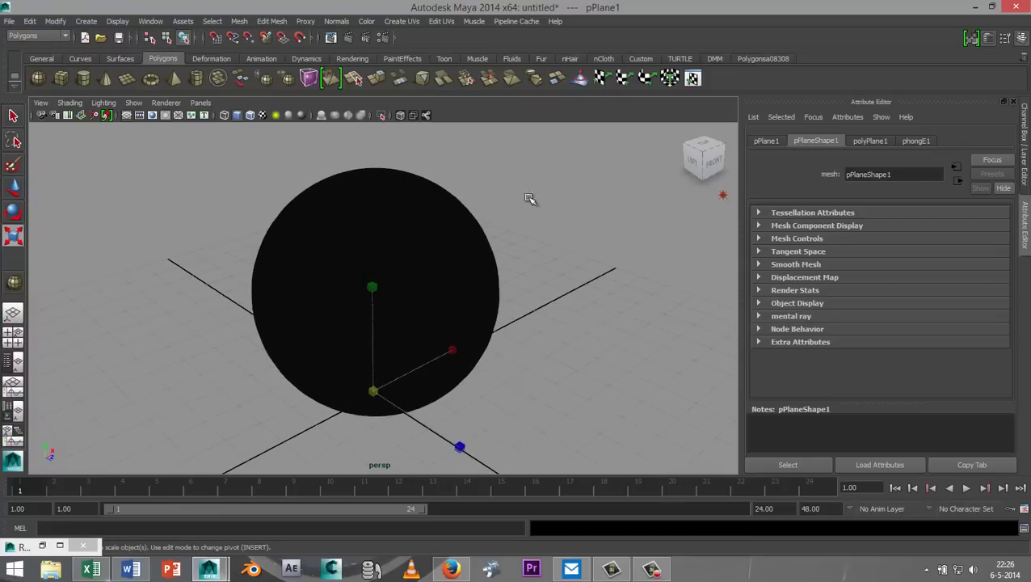
In Render Settings, switch the renderer to mental ray with Quality 0.82.
{"action": "left_click", "coordinate": [383, 39]}
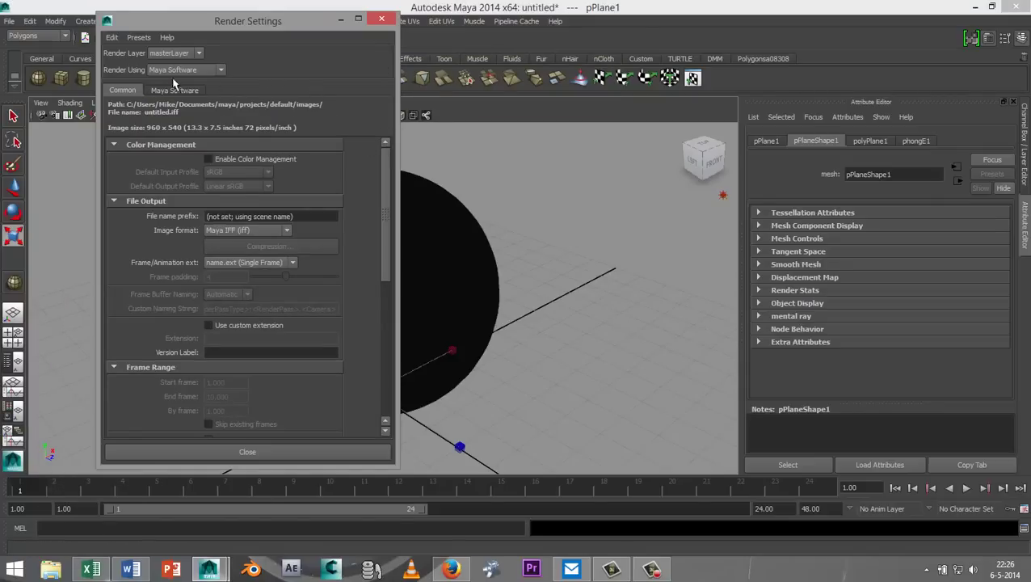
{"action": "left_click", "coordinate": [221, 72]}
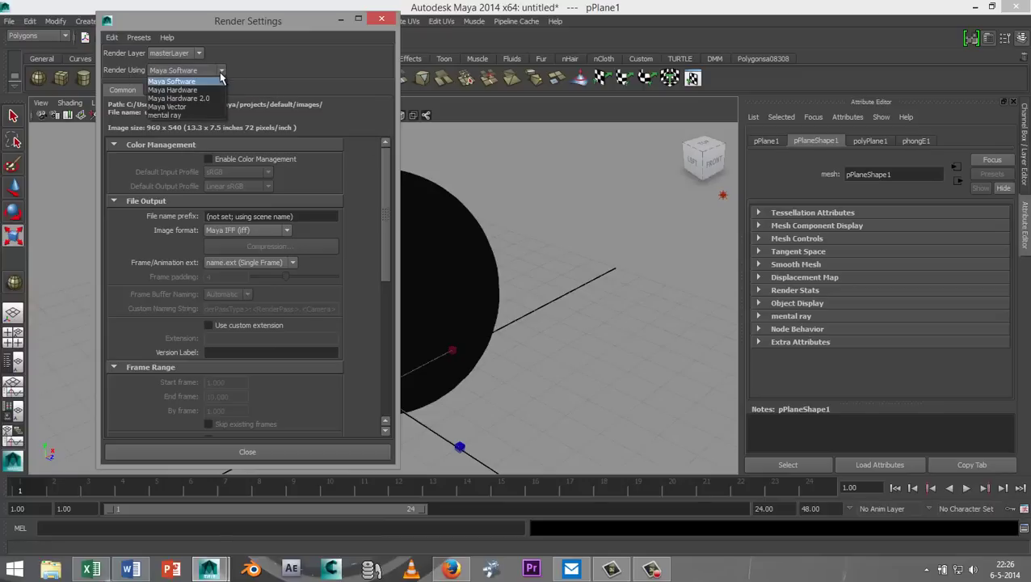
{"action": "left_click", "coordinate": [206, 118]}
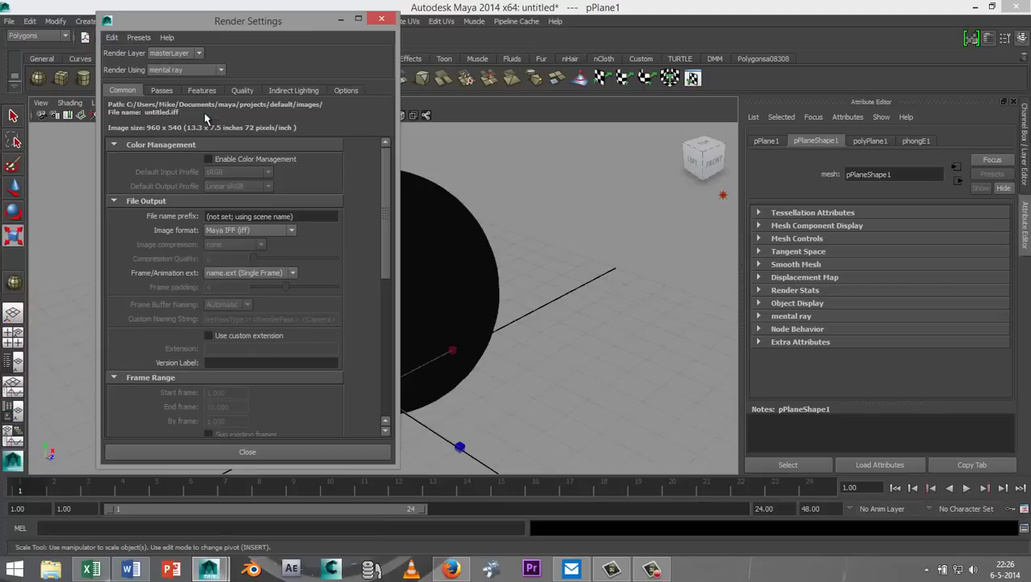
{"action": "left_click", "coordinate": [244, 91]}
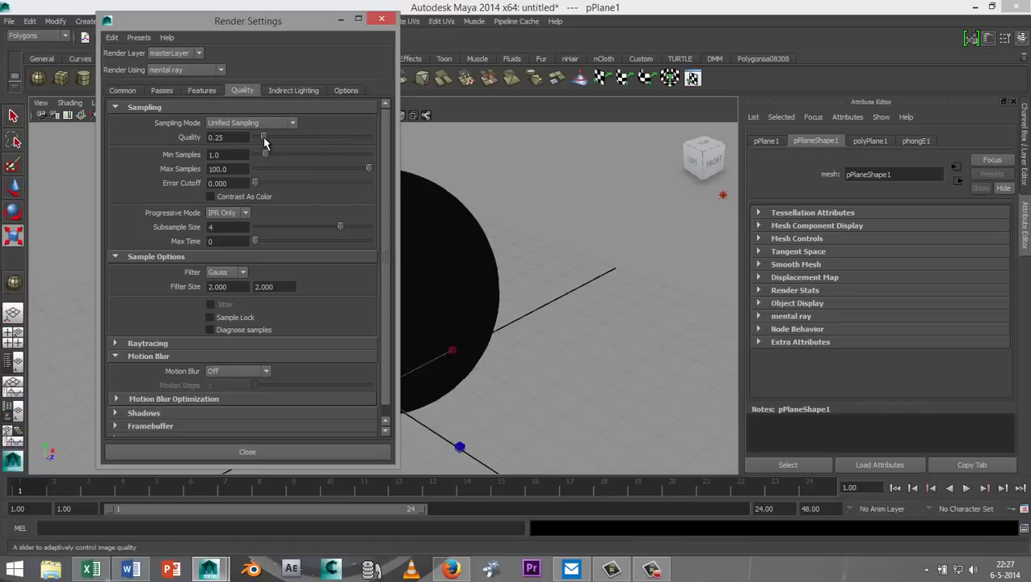
{"action": "left_click_drag", "start_coordinate": [267, 142], "coordinate": [310, 145]}
Set the Image Size preset to HD 720 (1280 × 720) and minimize Render Settings.
{"action": "left_click", "coordinate": [122, 91]}
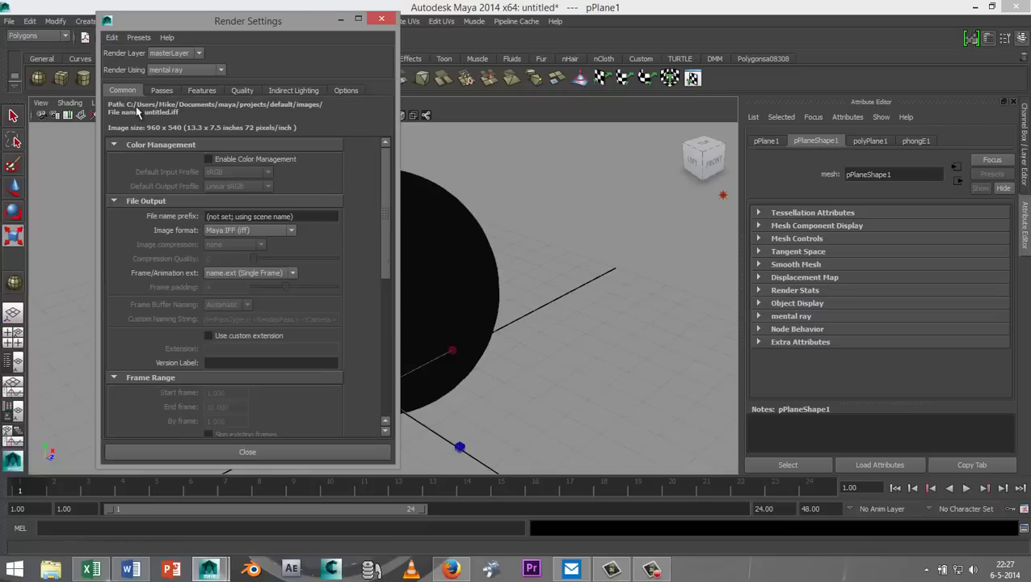
{"action": "scroll", "coordinate": [299, 234], "scroll_direction": "down", "scroll_amount": 5}
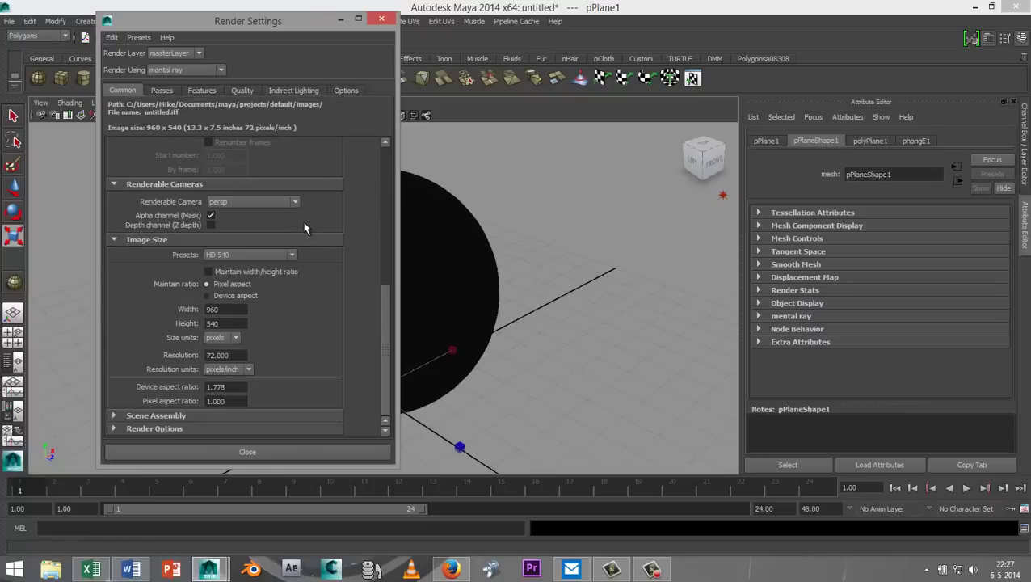
{"action": "left_click", "coordinate": [292, 256]}
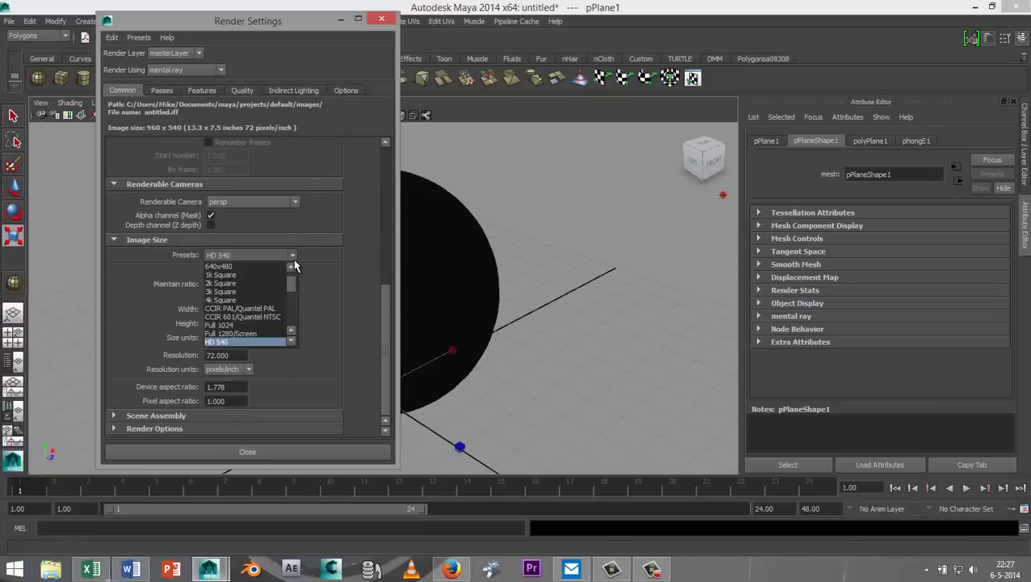
{"action": "left_click", "coordinate": [293, 345]}
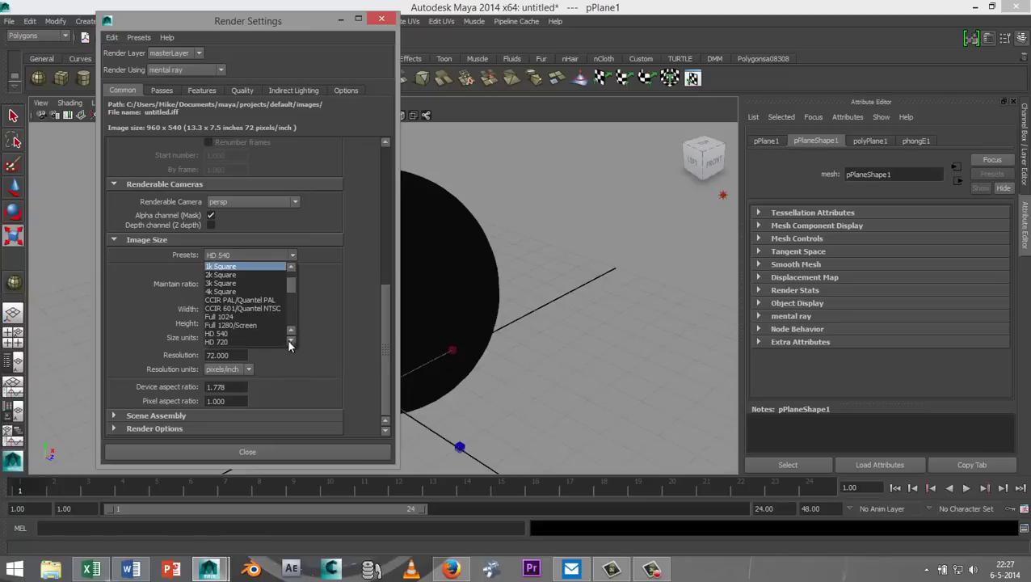
{"action": "left_click", "coordinate": [257, 336]}
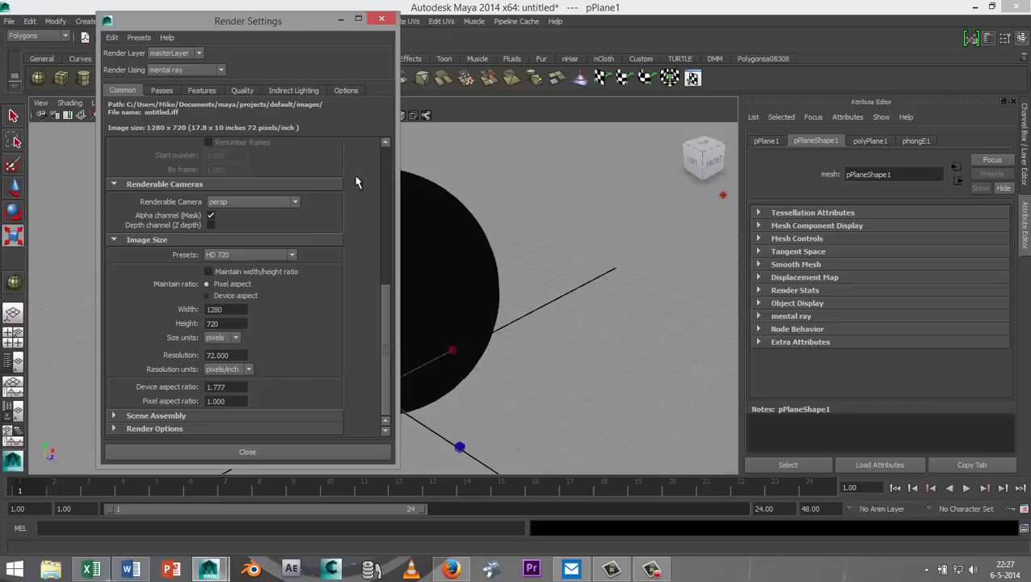
{"action": "left_click", "coordinate": [341, 21]}
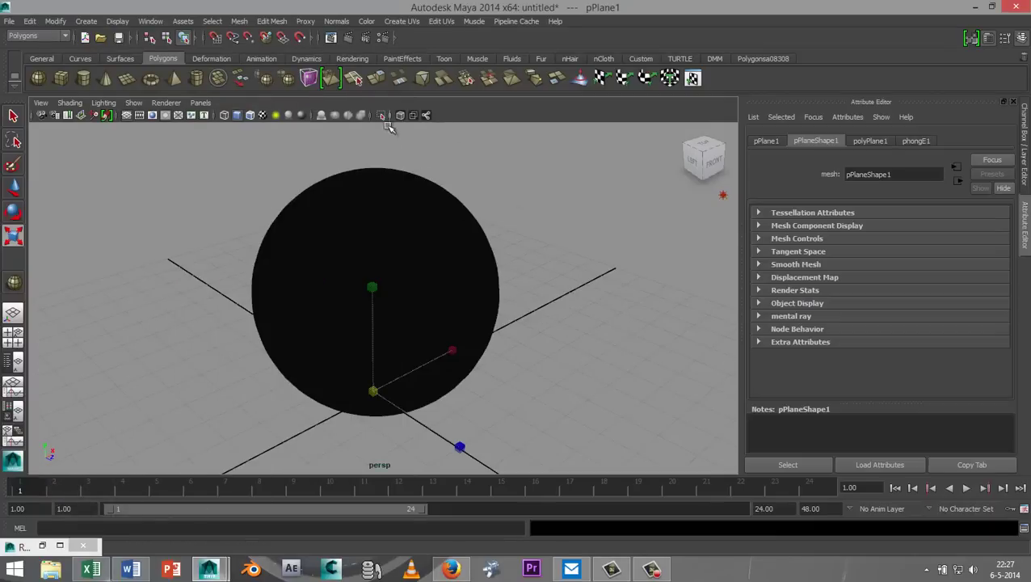
Render the current frame with mental ray in the Render View.
{"action": "left_click", "coordinate": [350, 40]}
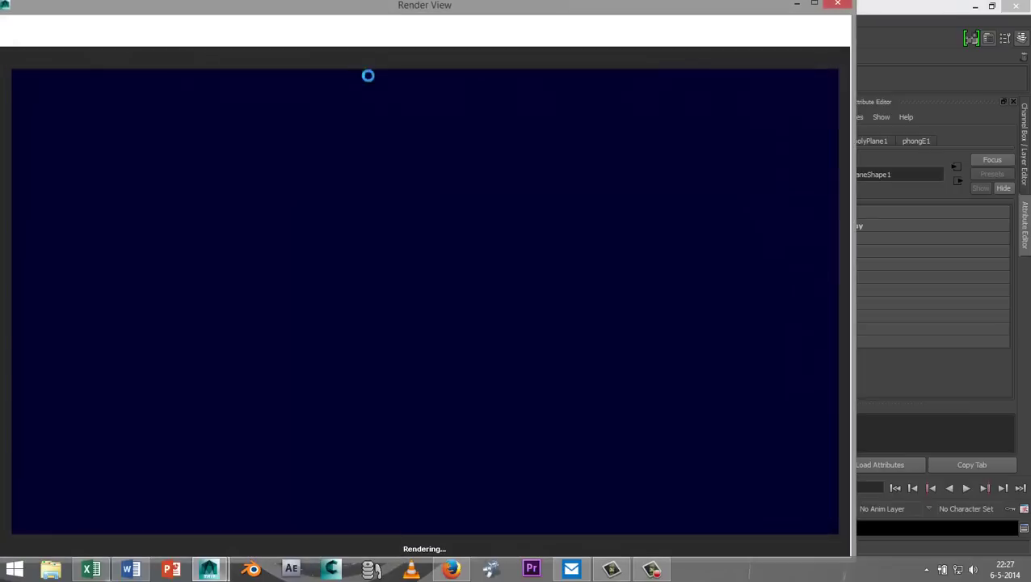